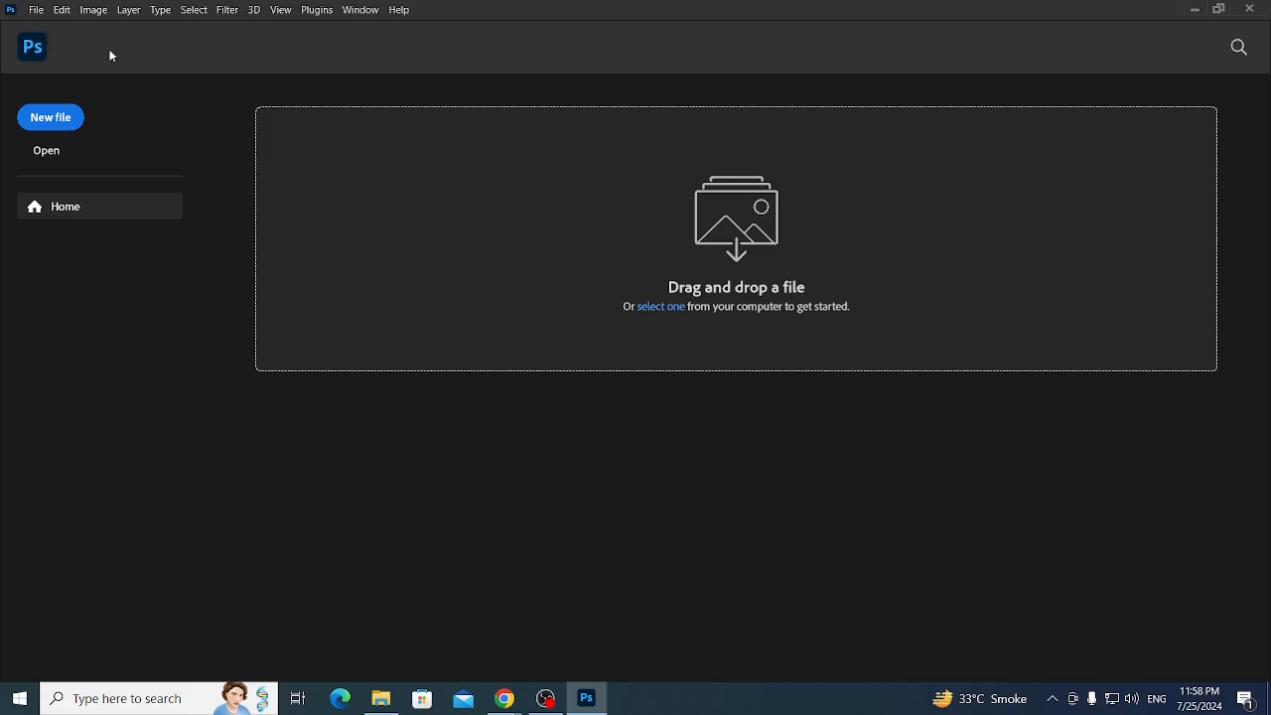
- Open the portrait of the woman with blemished skin from the Downloads spots folder and duplicate its Background layer
{"action": "left_click", "coordinate": [43, 13]}
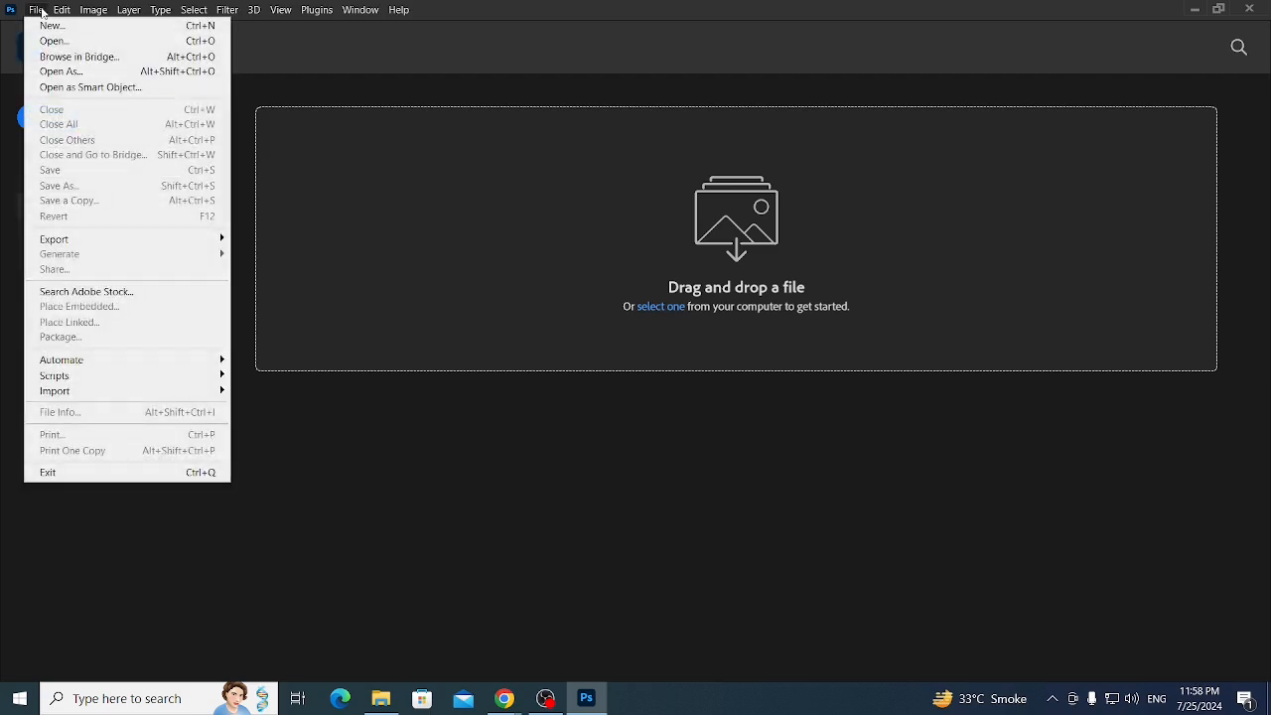
{"action": "left_click", "coordinate": [84, 42]}
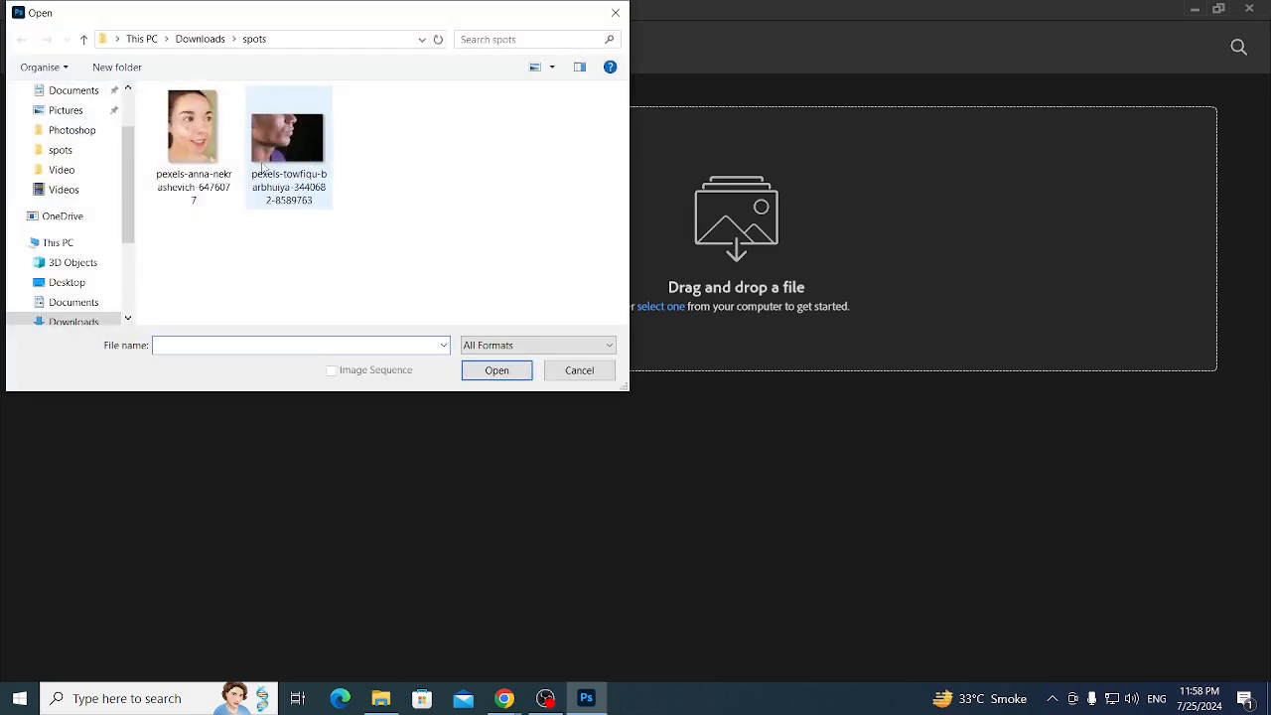
{"action": "left_click", "coordinate": [190, 139]}
{"action": "left_click", "coordinate": [497, 373]}
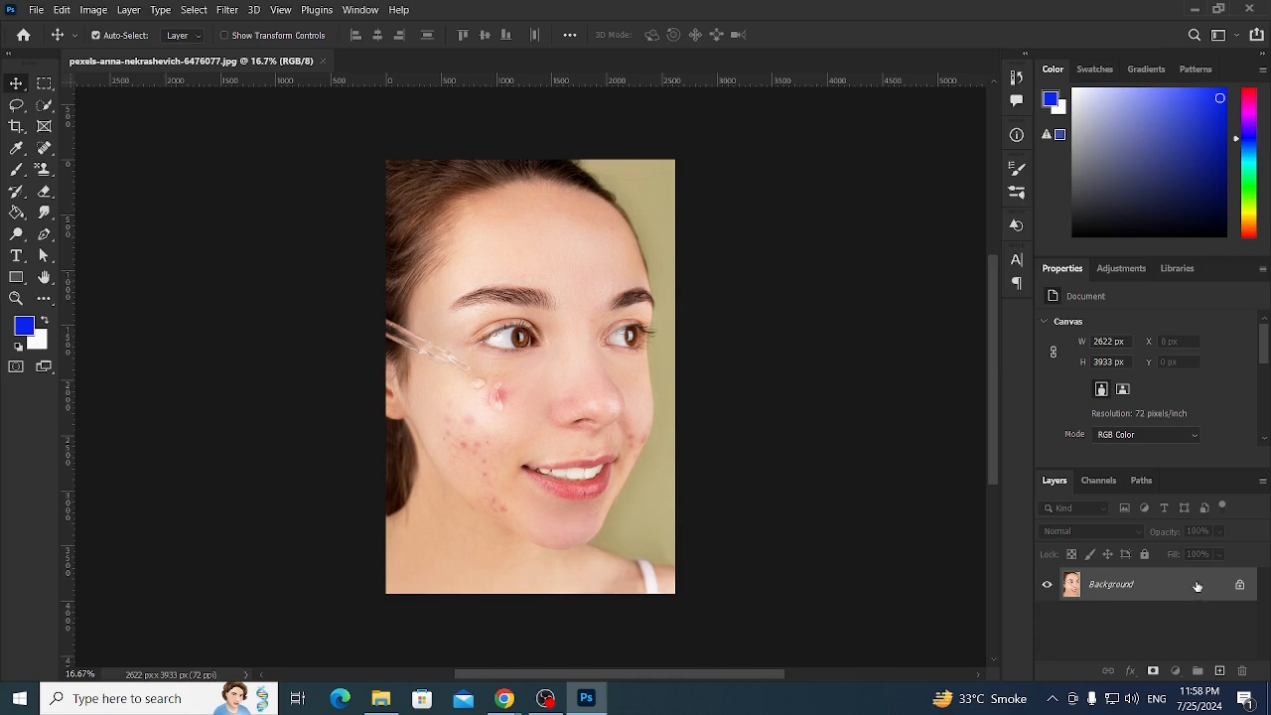
{"action": "left_click_drag", "start_coordinate": [1198, 586], "coordinate": [1219, 670]}
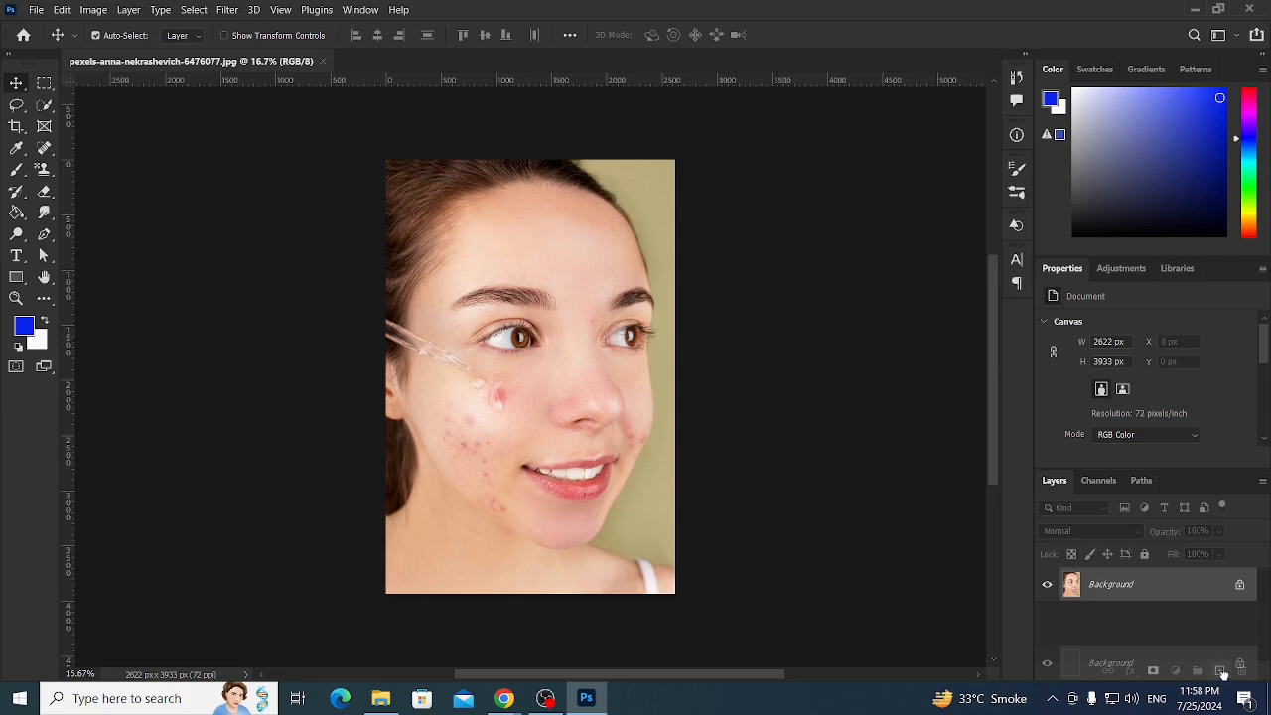
{"action": "left_click_drag", "start_coordinate": [1221, 673], "coordinate": [1220, 673]}
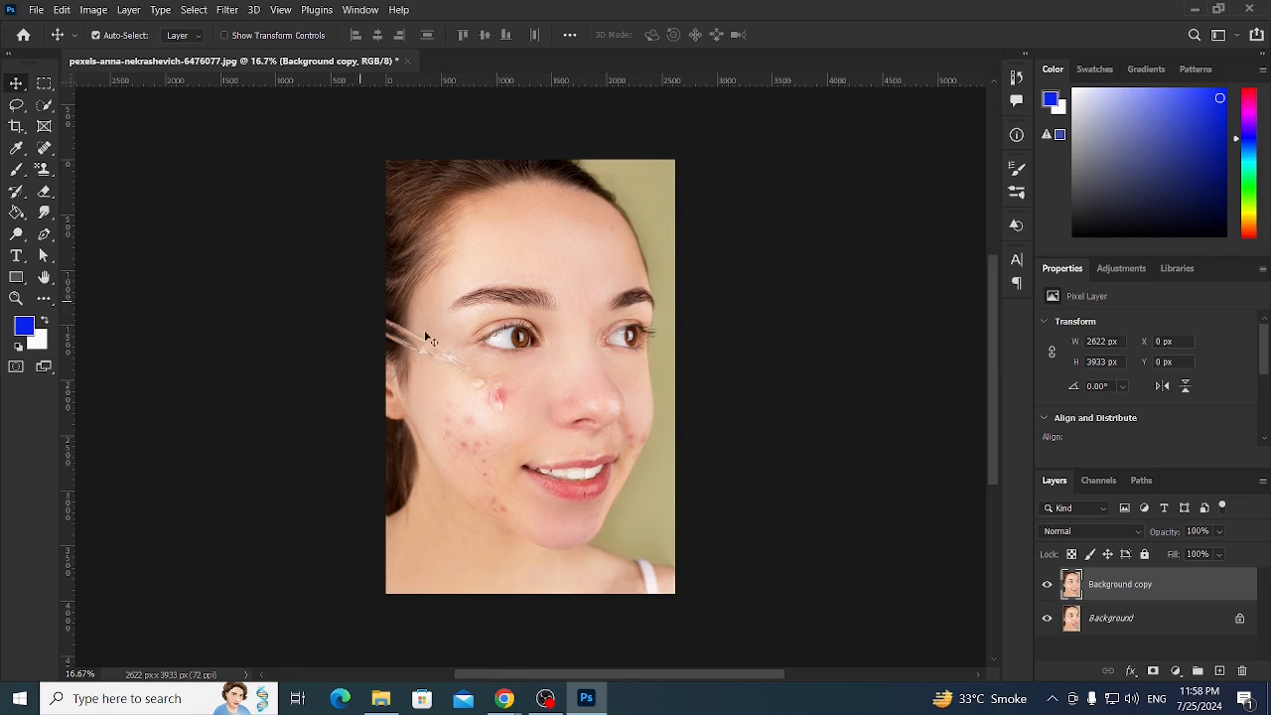
- Heal the dark blemish in the middle of the near cheek using the Spot Healing Brush at size 51
{"action": "left_click", "coordinate": [43, 127]}
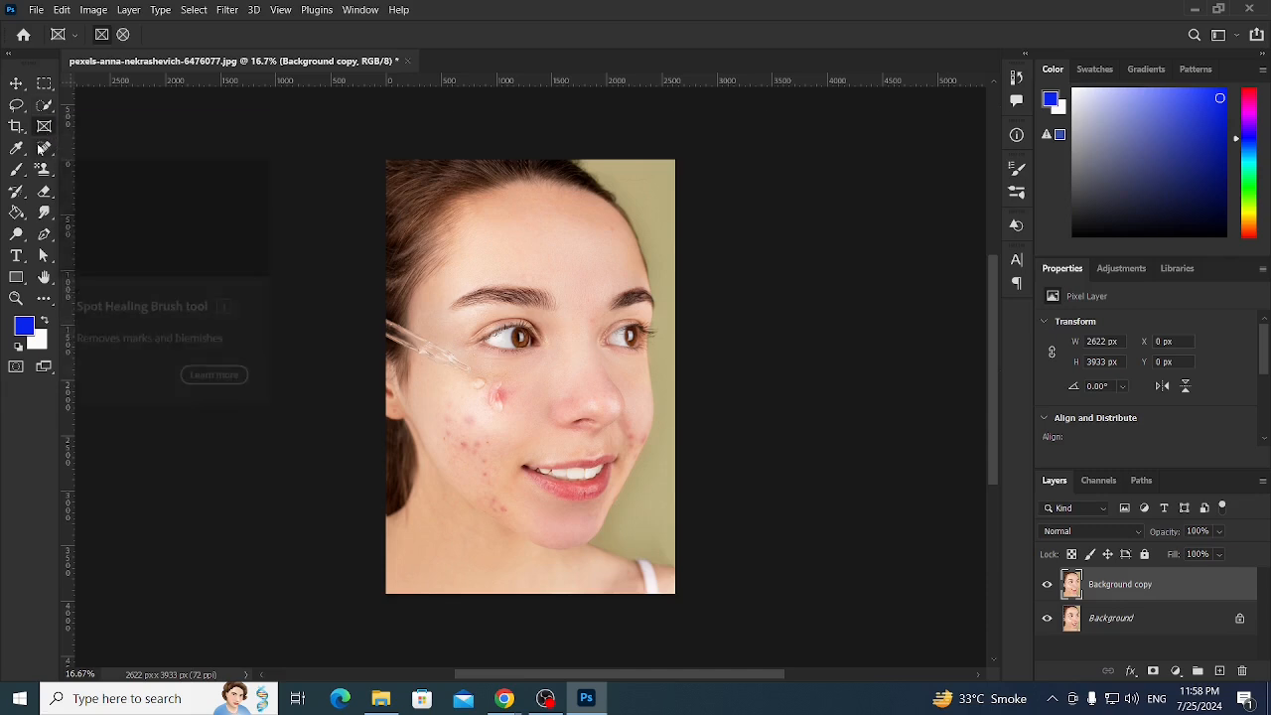
{"action": "left_click", "coordinate": [44, 149]}
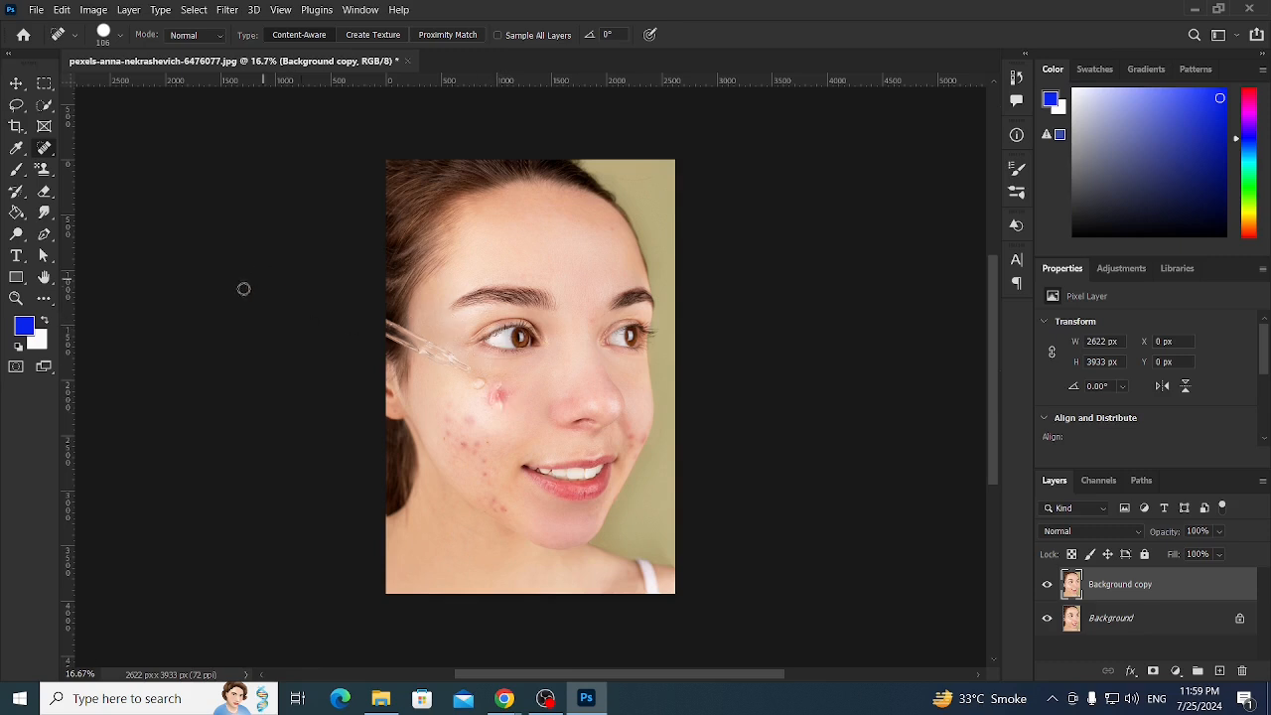
{"action": "left_click", "coordinate": [16, 299]}
{"action": "left_click_drag", "start_coordinate": [603, 315], "coordinate": [587, 322]}
{"action": "left_click", "coordinate": [504, 317]}
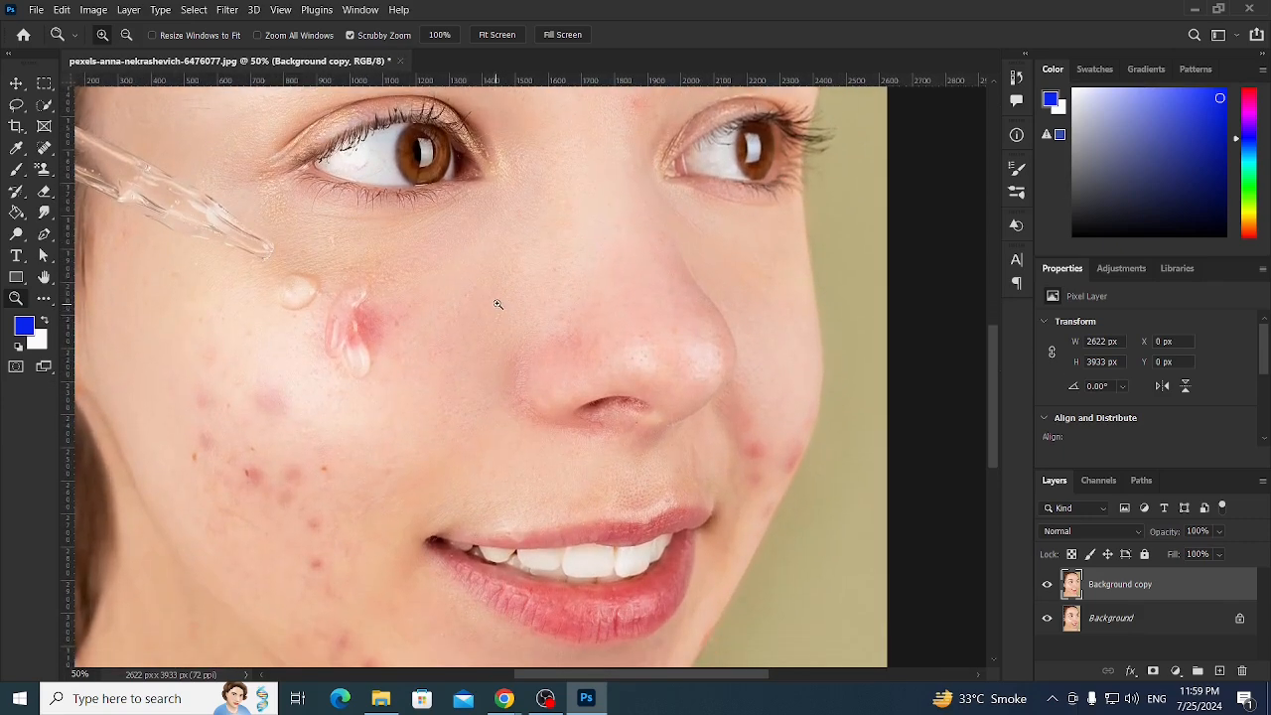
{"action": "scroll", "coordinate": [499, 298], "scroll_direction": "down", "scroll_amount": 1}
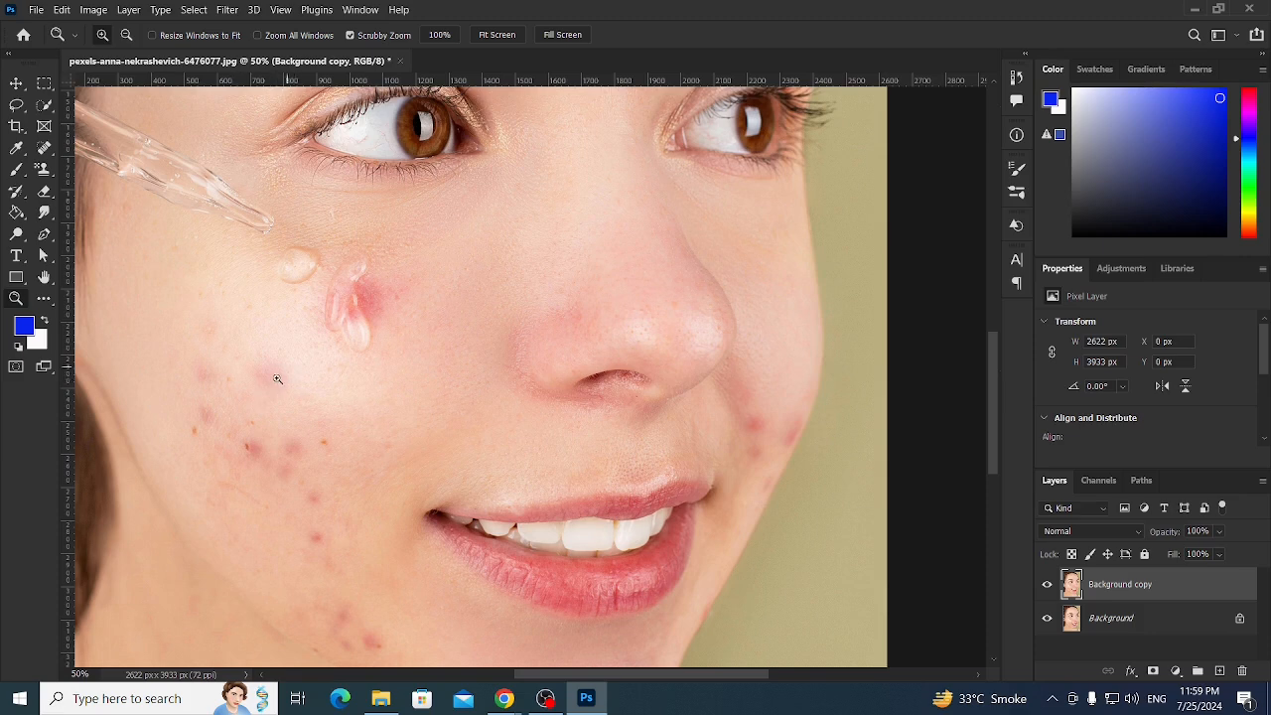
{"action": "scroll", "coordinate": [238, 384], "scroll_direction": "down", "scroll_amount": 1}
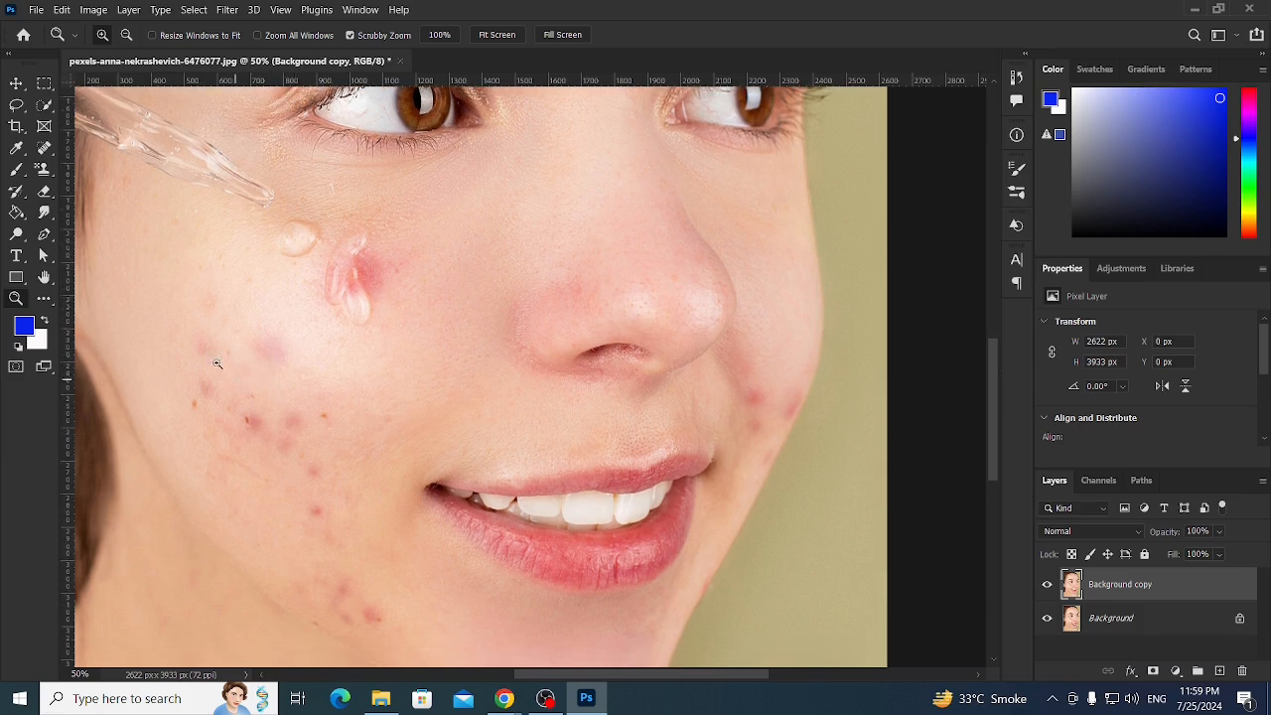
{"action": "left_click", "coordinate": [44, 149]}
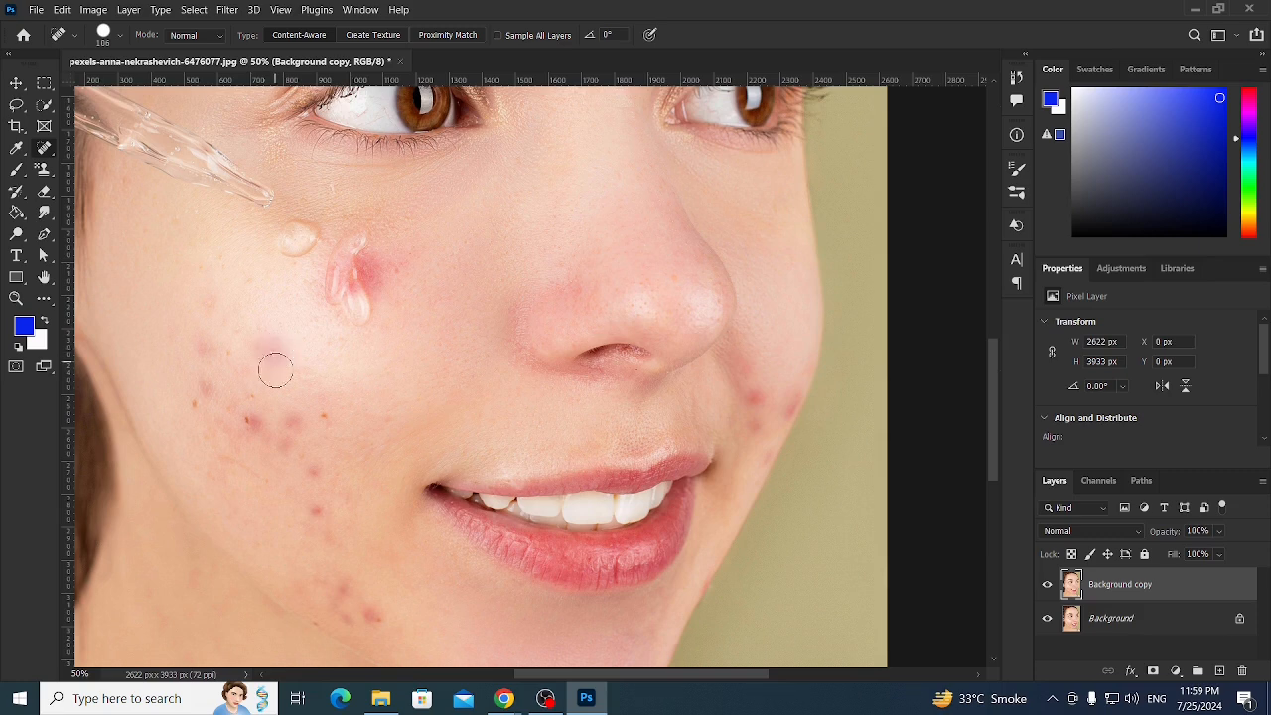
{"action": "left_click_drag", "start_coordinate": [282, 400], "coordinate": [283, 415]}
{"action": "left_click", "coordinate": [254, 423]}
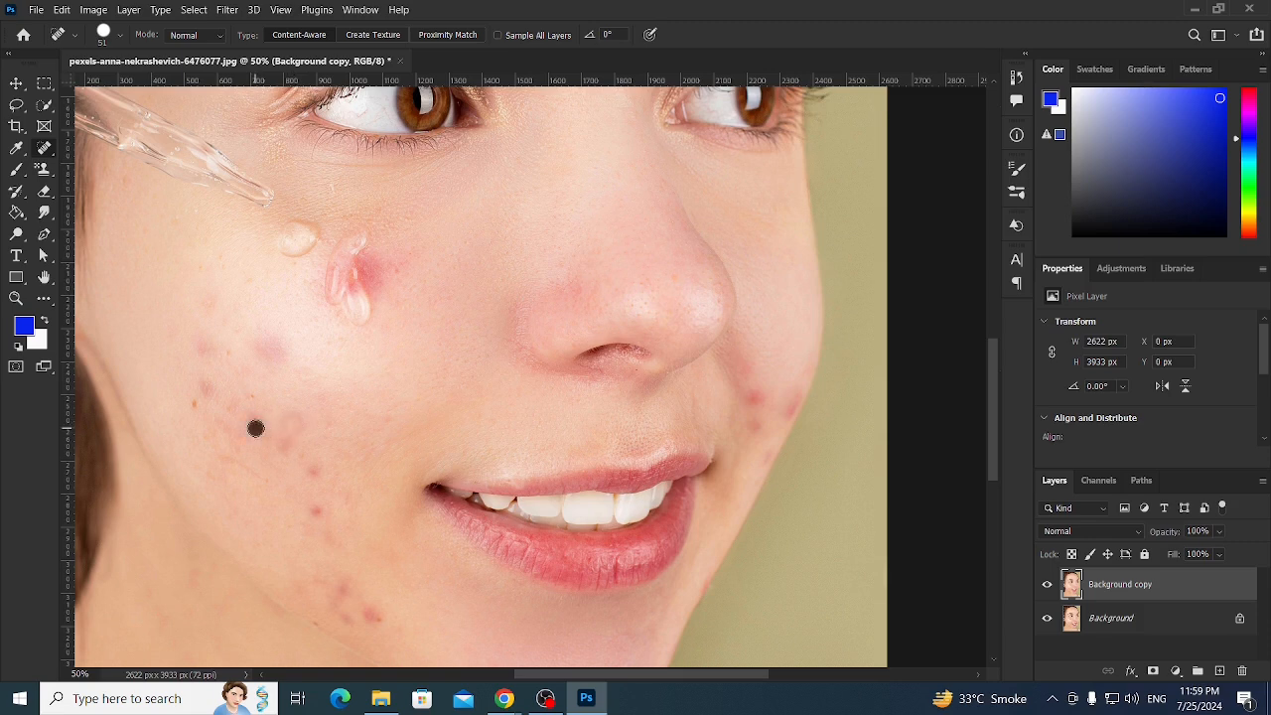
- Heal the spots on the upper part of the near cheek and the red blemishes along the jawline
{"action": "left_click", "coordinate": [266, 349]}
{"action": "mouse_move", "coordinate": [209, 289]}
{"action": "left_mouse_down"}
{"action": "mouse_move", "coordinate": [234, 359]}
{"action": "mouse_move", "coordinate": [206, 372]}
{"action": "left_mouse_up"}
{"action": "left_click", "coordinate": [254, 348]}
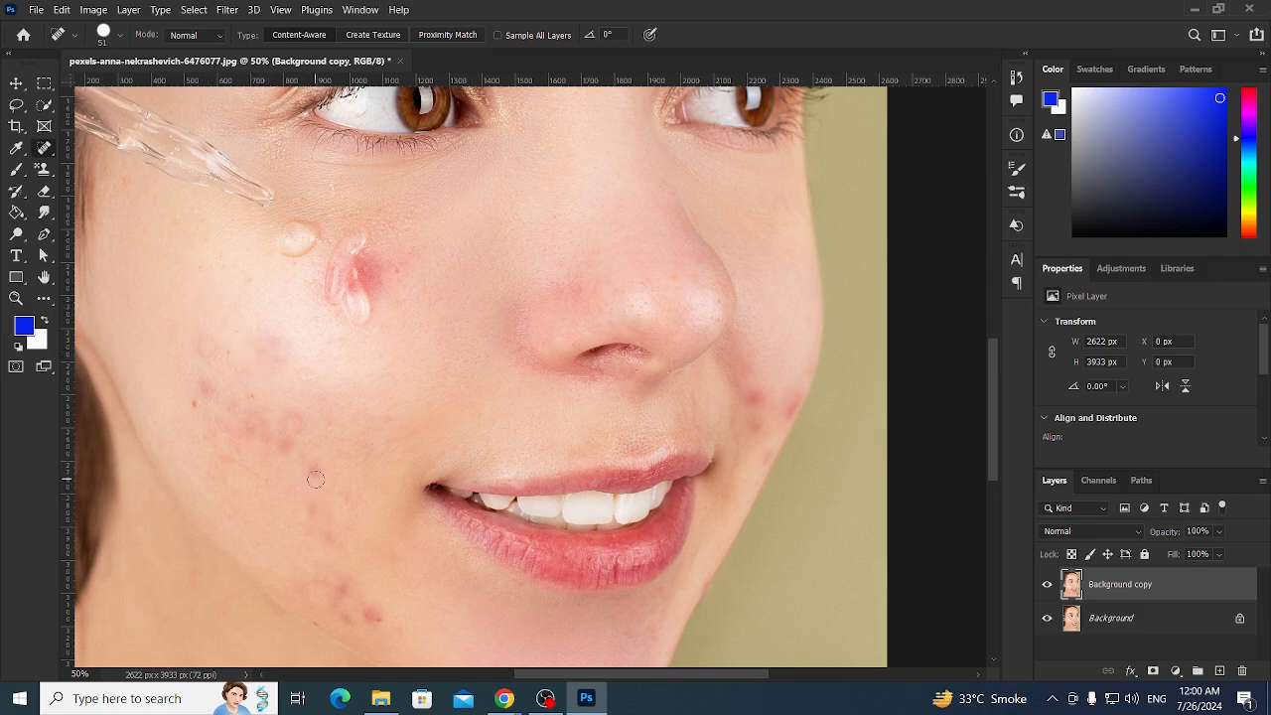
{"action": "left_click", "coordinate": [371, 614]}
{"action": "left_click", "coordinate": [338, 591]}
- Heal the remaining cluster of small spots across the middle and outer part of the near cheek
{"action": "left_click", "coordinate": [192, 404]}
{"action": "left_click", "coordinate": [207, 386]}
{"action": "left_click", "coordinate": [271, 414]}
{"action": "left_click", "coordinate": [311, 460]}
{"action": "left_click", "coordinate": [289, 434]}
{"action": "left_click", "coordinate": [299, 423]}
- Heal a blemish on the far cheek and the red patch beside the serum drops with the Spot Healing Brush
{"action": "left_click_drag", "start_coordinate": [781, 402], "coordinate": [785, 417]}
{"action": "left_click", "coordinate": [361, 270]}
{"action": "left_click", "coordinate": [377, 277]}
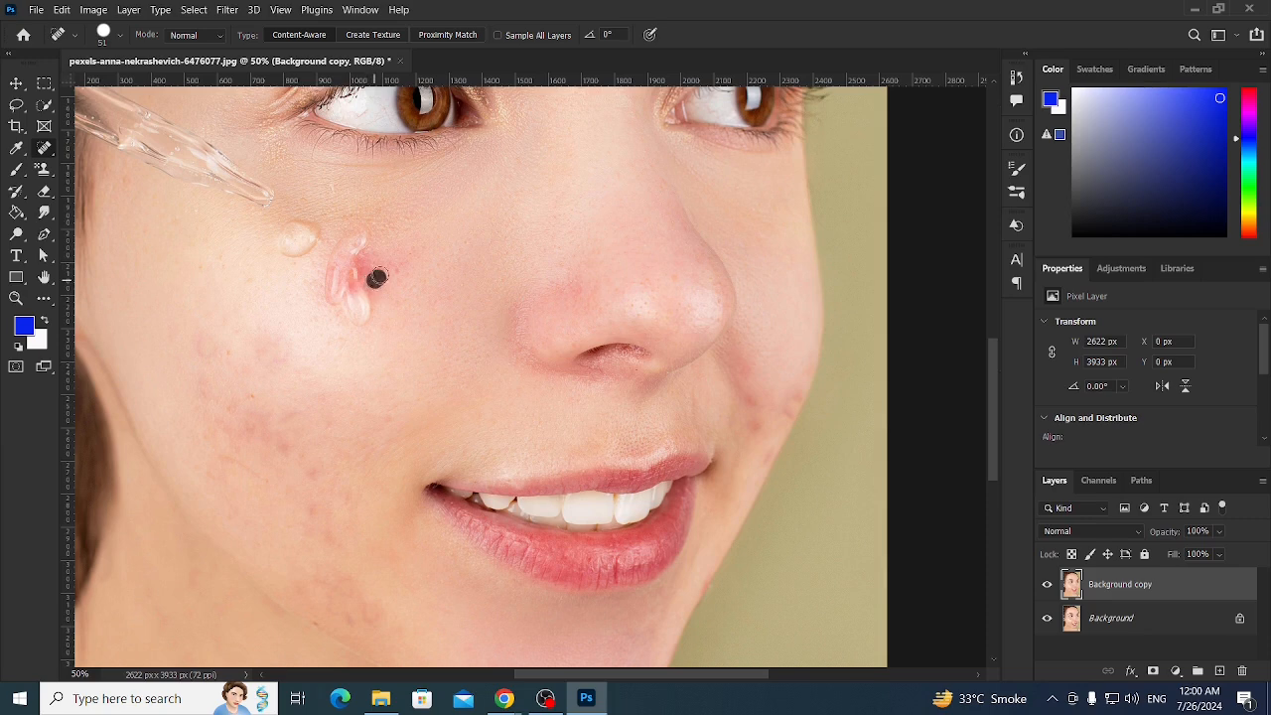
{"action": "left_click", "coordinate": [389, 272]}
{"action": "left_click", "coordinate": [360, 257]}
{"action": "left_click", "coordinate": [371, 273]}
- Heal the leftover spots along the outer edge of the far cheek
{"action": "scroll", "coordinate": [313, 526], "scroll_direction": "down", "scroll_amount": 2}
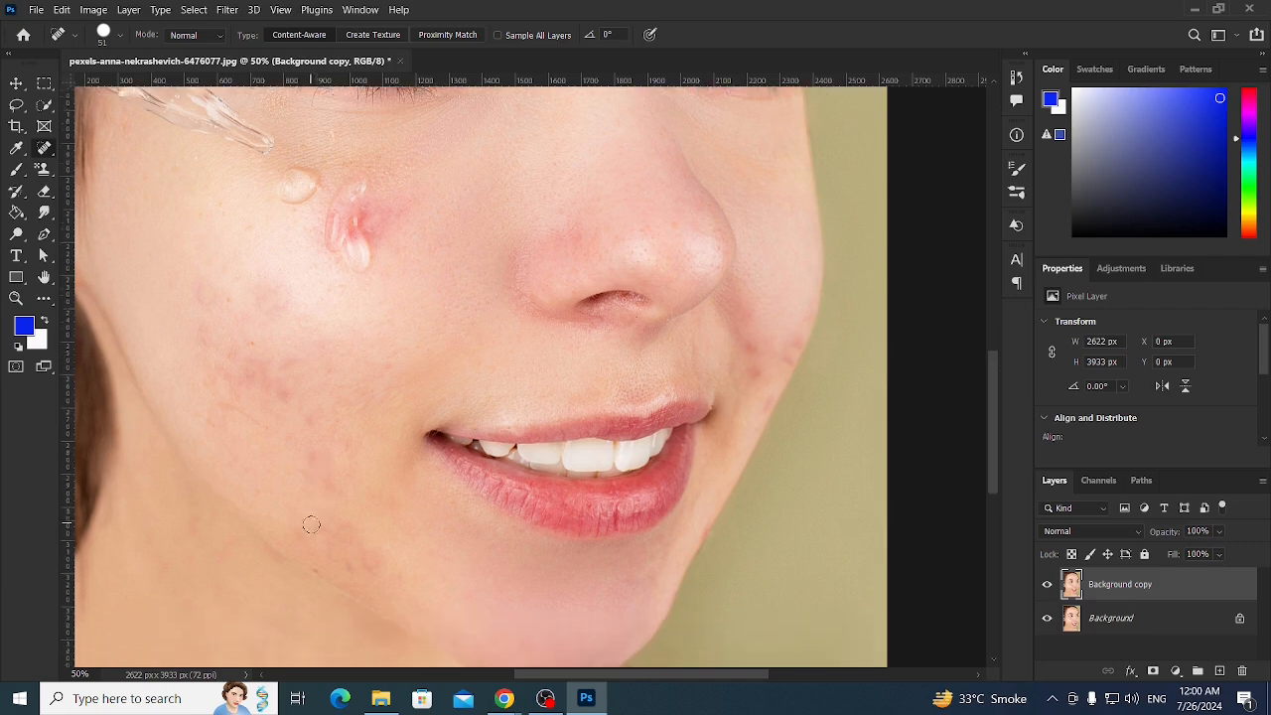
{"action": "left_click", "coordinate": [791, 333]}
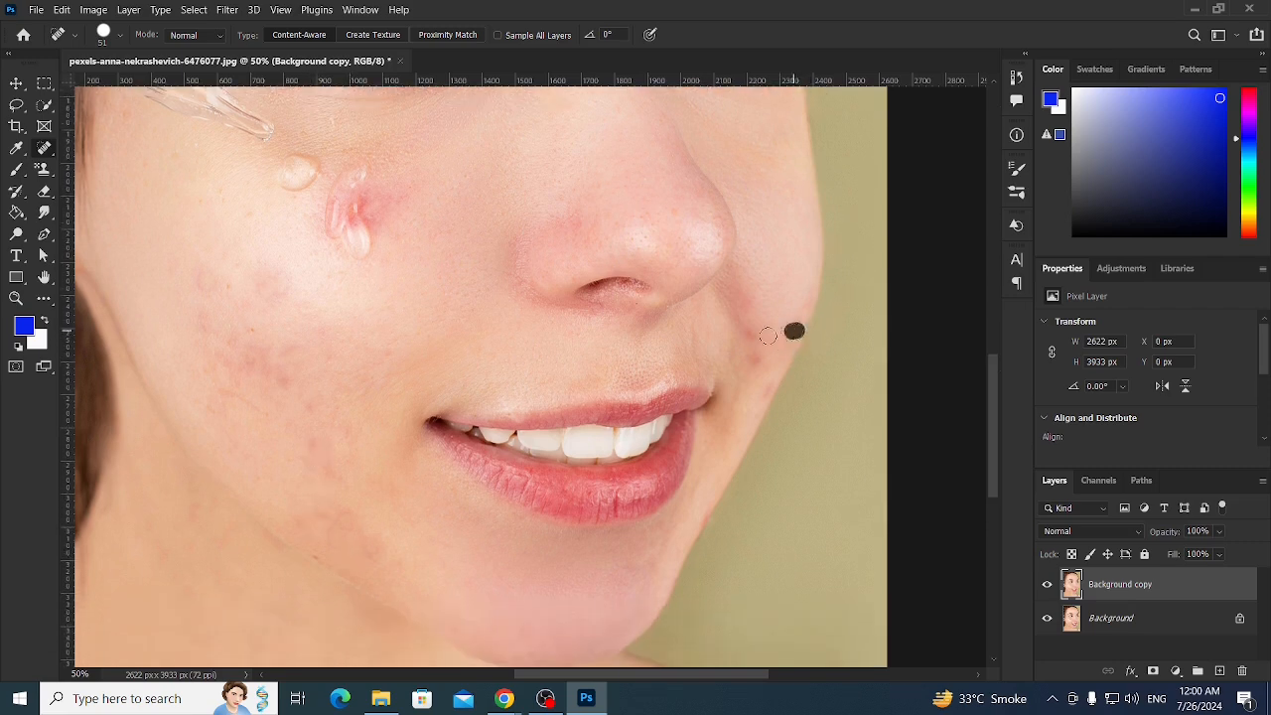
{"action": "left_click", "coordinate": [760, 399]}
- Heal a remaining spot on the lower near cheek, below the corner of the mouth
{"action": "scroll", "coordinate": [321, 392], "scroll_direction": "up", "scroll_amount": 2}
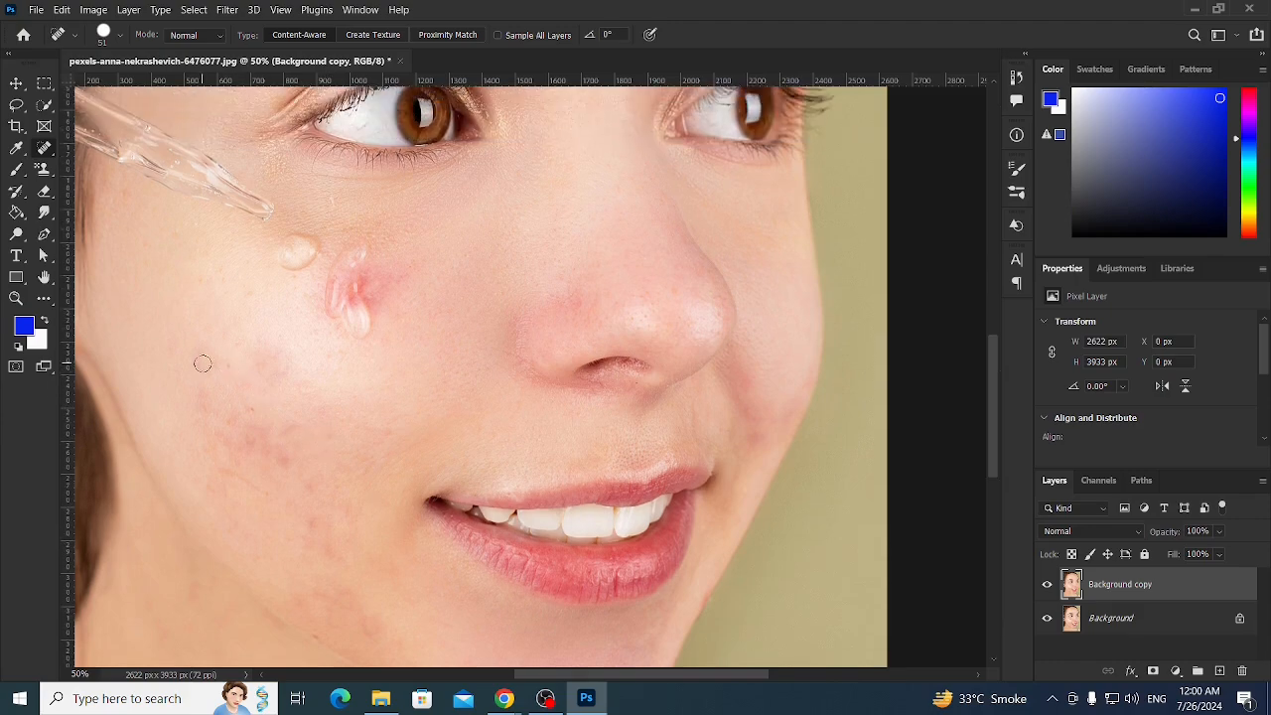
{"action": "scroll", "coordinate": [203, 364], "scroll_direction": "up", "scroll_amount": 6}
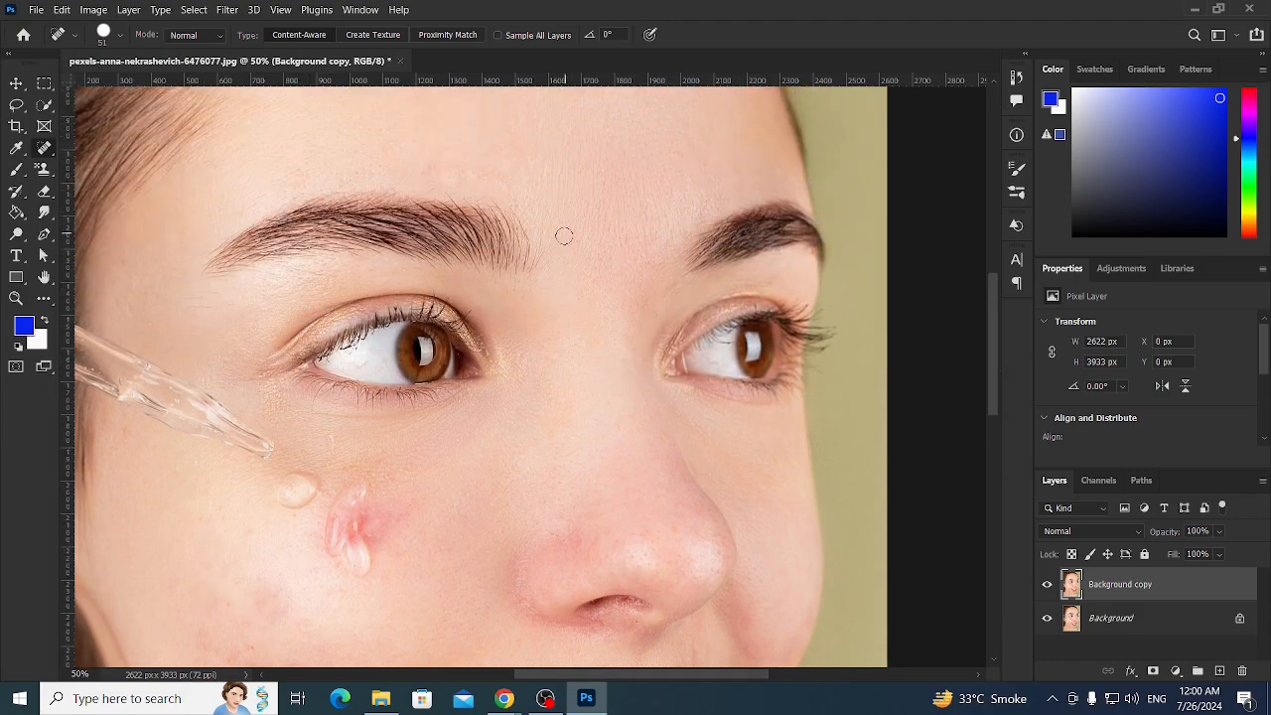
{"action": "scroll", "coordinate": [457, 262], "scroll_direction": "up", "scroll_amount": 7}
{"action": "scroll", "coordinate": [635, 286], "scroll_direction": "down", "scroll_amount": 4}
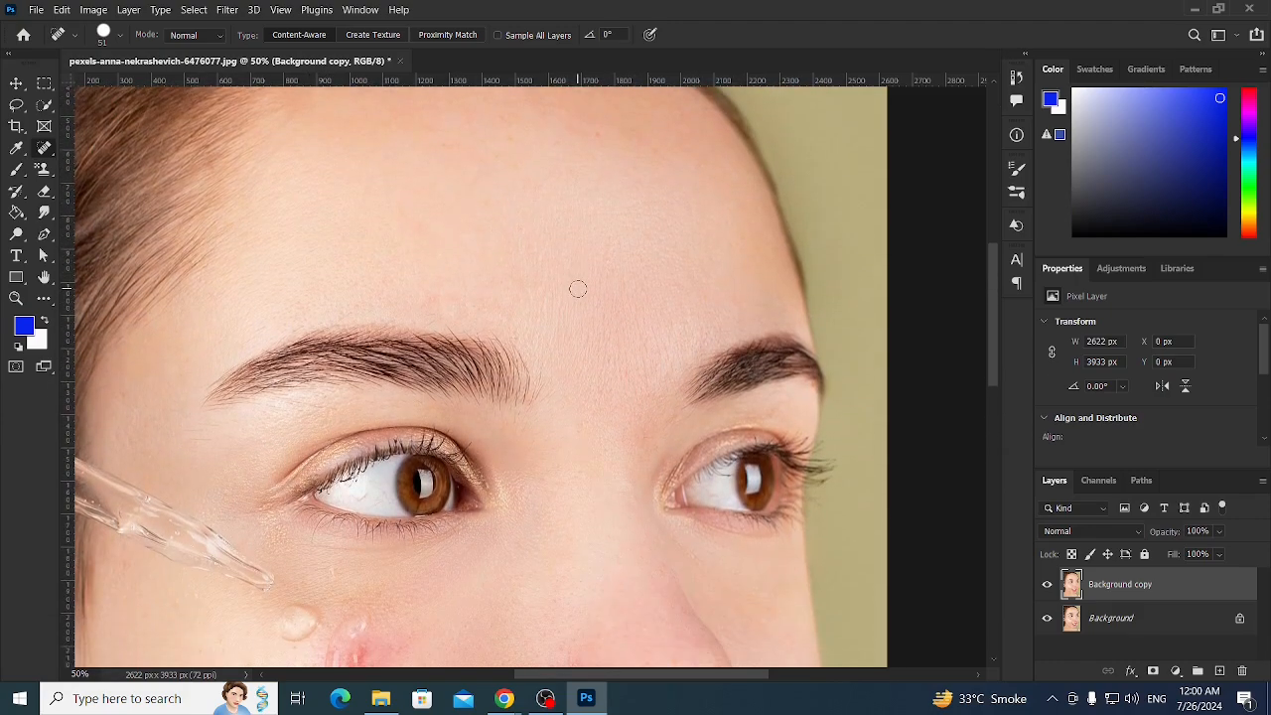
{"action": "scroll", "coordinate": [578, 289], "scroll_direction": "down", "scroll_amount": 2}
{"action": "scroll", "coordinate": [467, 369], "scroll_direction": "down", "scroll_amount": 5}
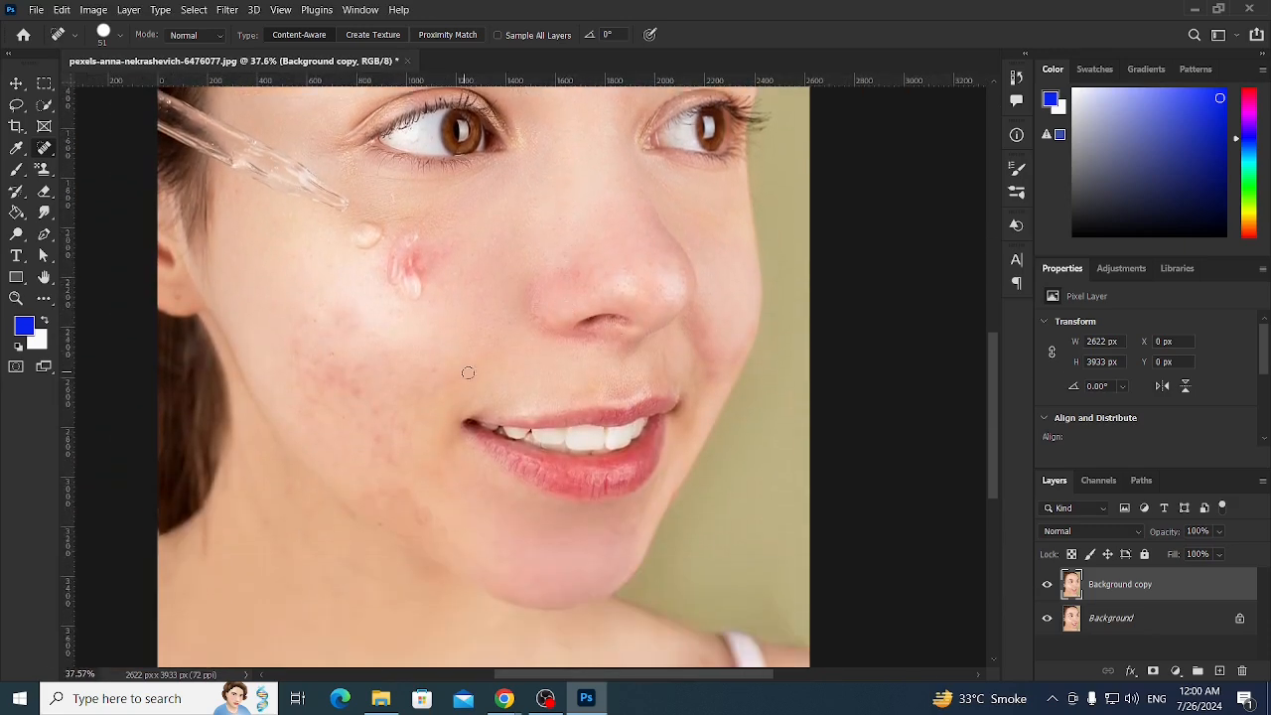
{"action": "scroll", "coordinate": [350, 383], "scroll_direction": "up", "scroll_amount": 4}
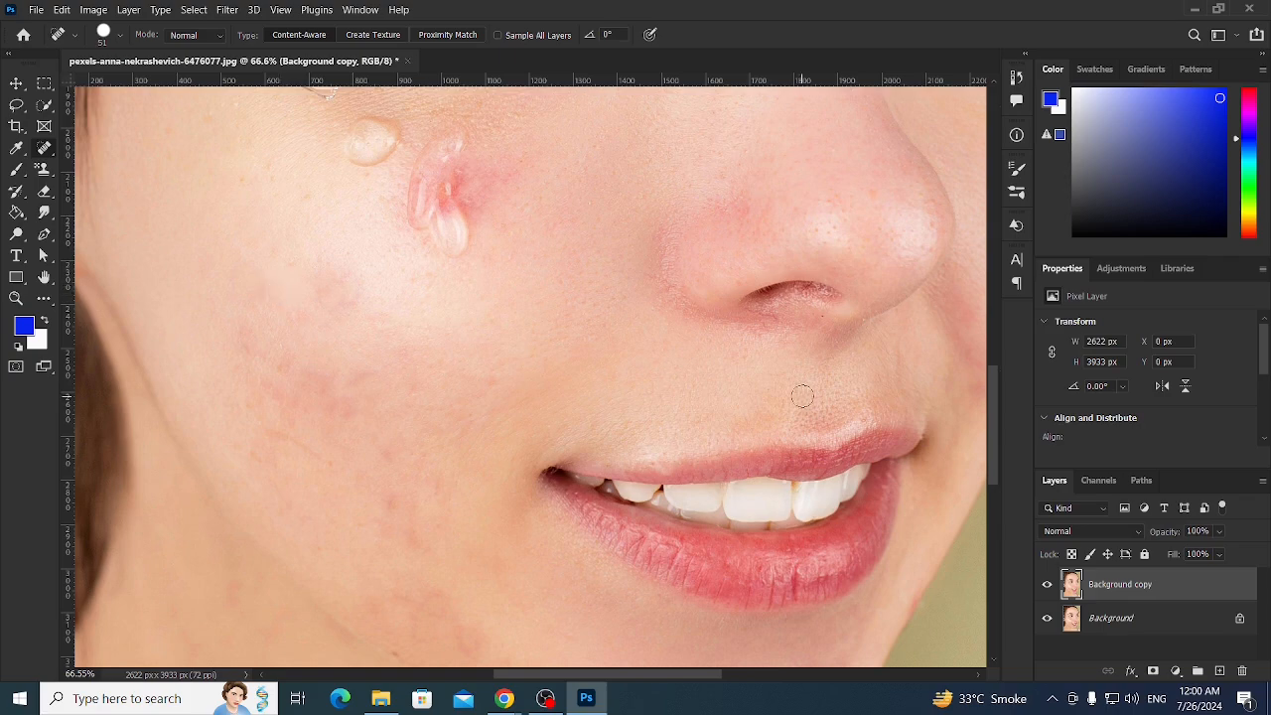
{"action": "scroll", "coordinate": [556, 380], "scroll_direction": "down", "scroll_amount": 2}
{"action": "scroll", "coordinate": [556, 380], "scroll_direction": "down", "scroll_amount": 1}
{"action": "left_click", "coordinate": [468, 499]}
- Examine the retouched skin from the chin up to the forehead for remaining blemishes
{"action": "scroll", "coordinate": [451, 420], "scroll_direction": "down", "scroll_amount": 5}
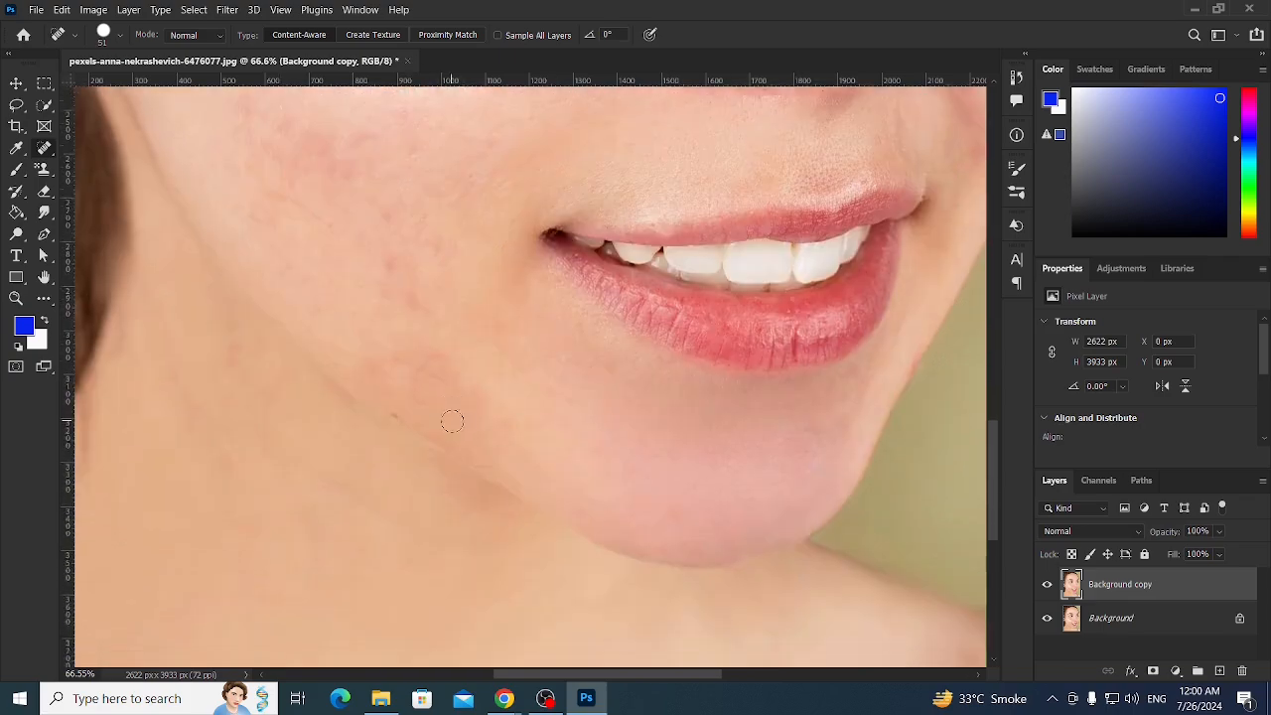
{"action": "scroll", "coordinate": [525, 374], "scroll_direction": "down", "scroll_amount": 2}
{"action": "scroll", "coordinate": [557, 287], "scroll_direction": "up", "scroll_amount": 6}
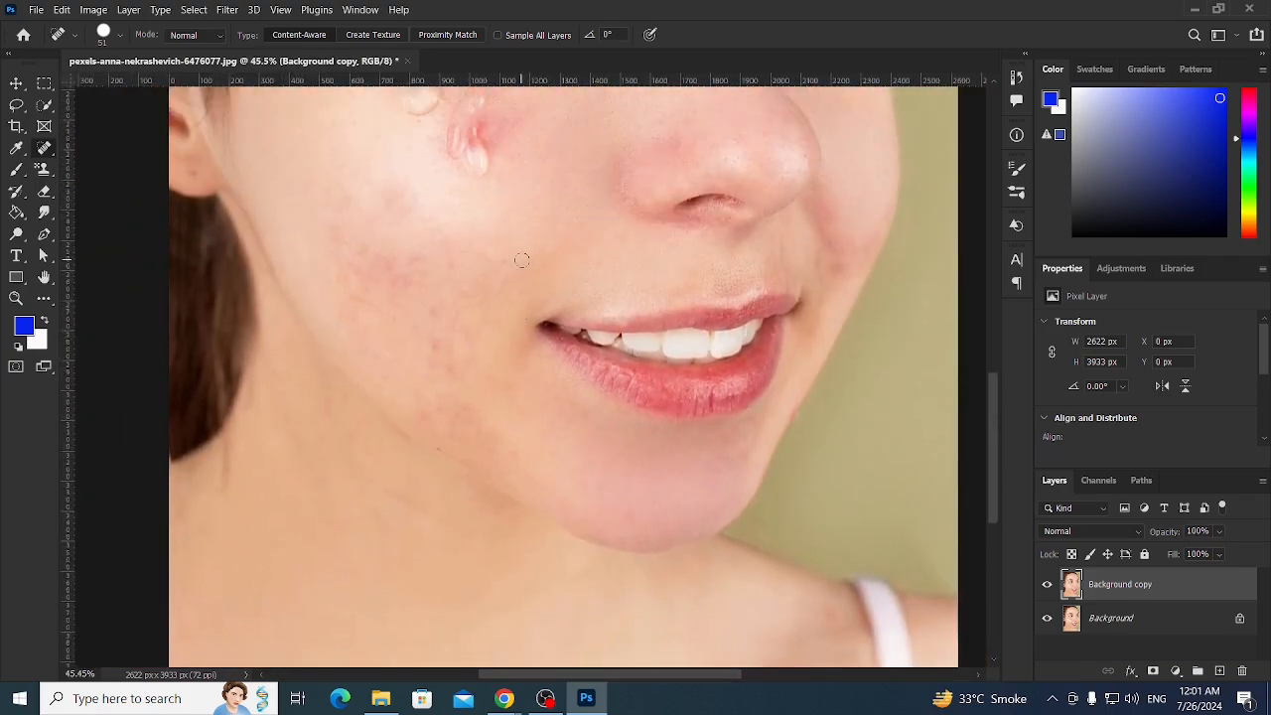
{"action": "scroll", "coordinate": [579, 205], "scroll_direction": "up", "scroll_amount": 6}
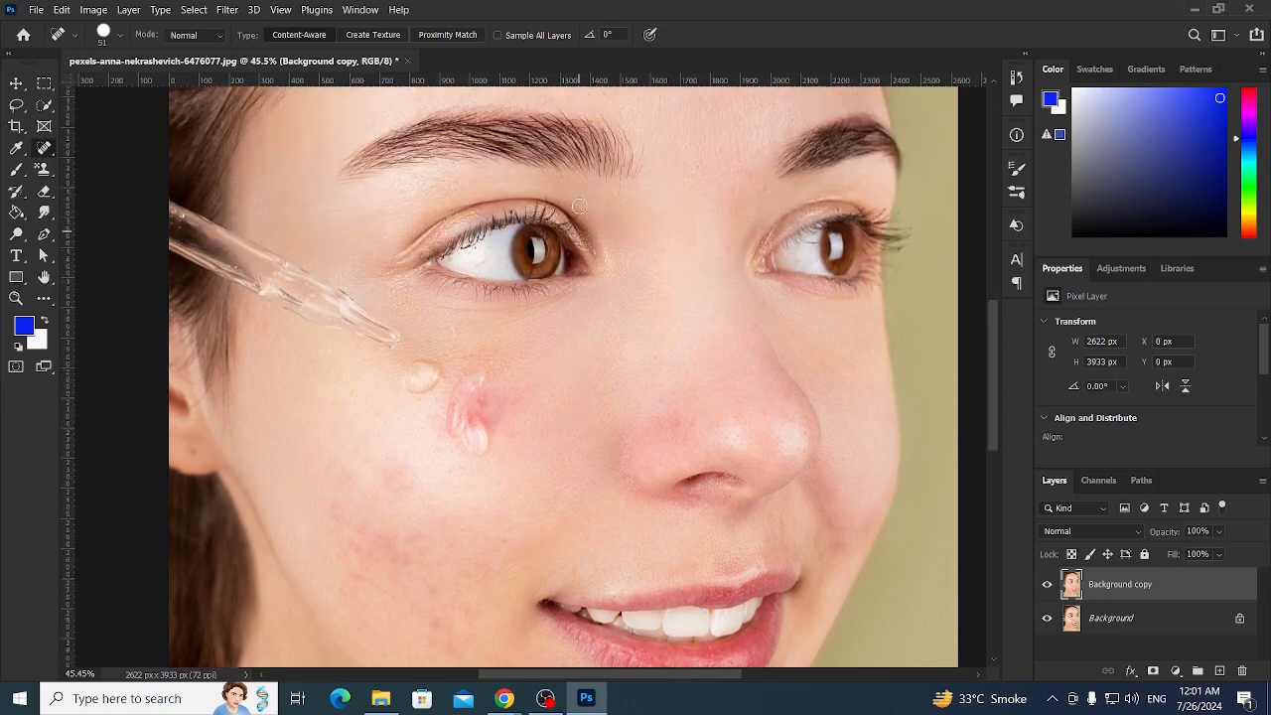
{"action": "scroll", "coordinate": [582, 196], "scroll_direction": "up", "scroll_amount": 3}
{"action": "scroll", "coordinate": [582, 194], "scroll_direction": "down", "scroll_amount": 2}
{"action": "scroll", "coordinate": [582, 196], "scroll_direction": "down", "scroll_amount": 3}
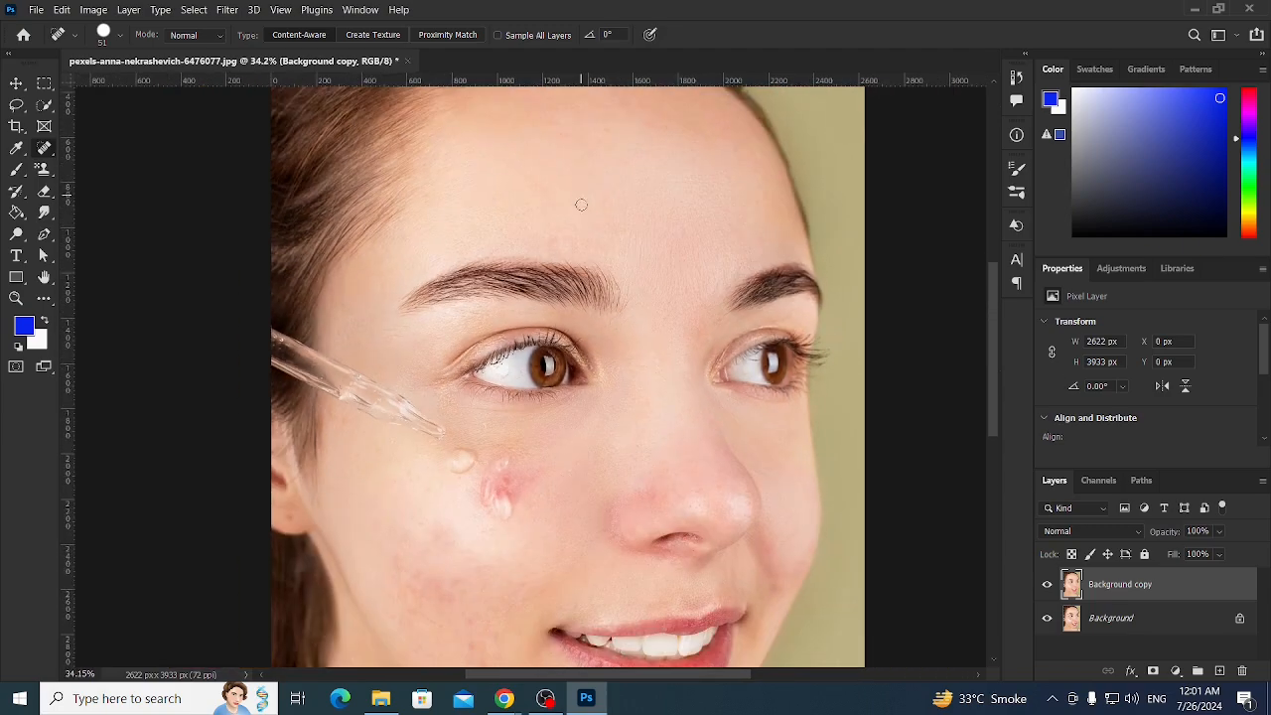
{"action": "scroll", "coordinate": [600, 375], "scroll_direction": "down", "scroll_amount": 2}
{"action": "scroll", "coordinate": [410, 448], "scroll_direction": "down", "scroll_amount": 1}
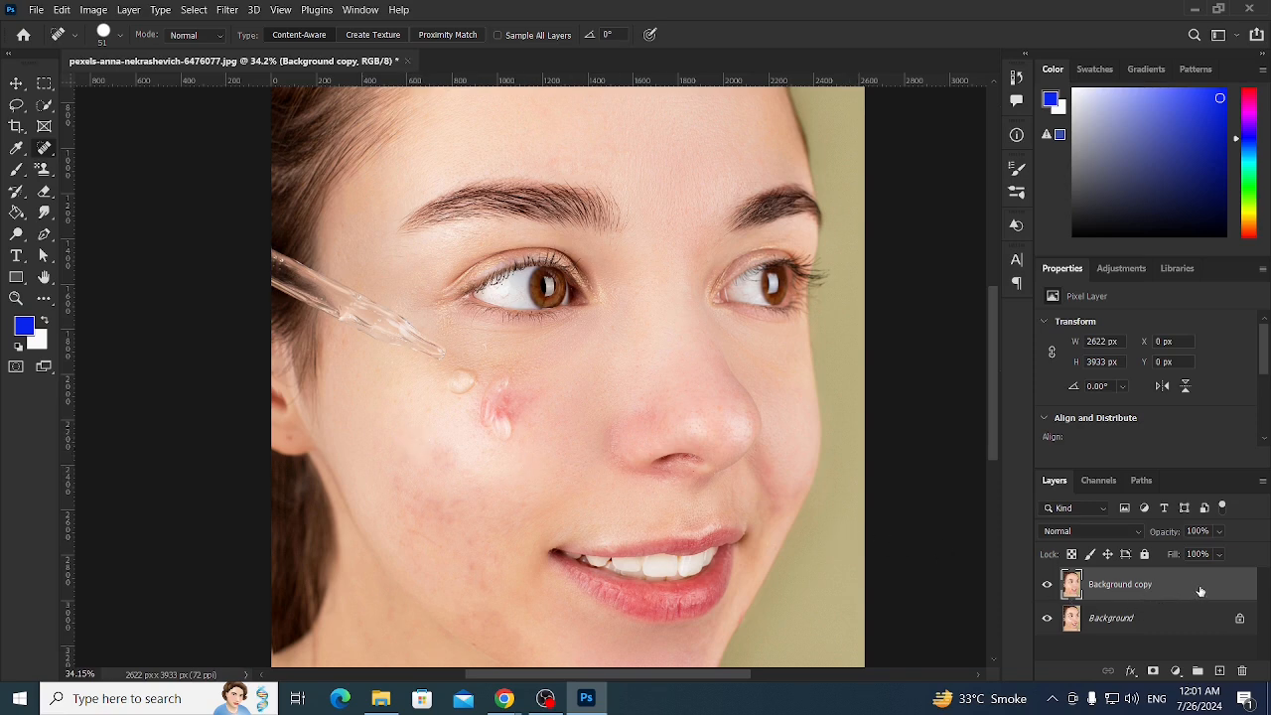
- Duplicate the healed Background copy layer and open the Gaussian Blur filter for the new copy
{"action": "left_click_drag", "start_coordinate": [1200, 588], "coordinate": [1221, 672]}
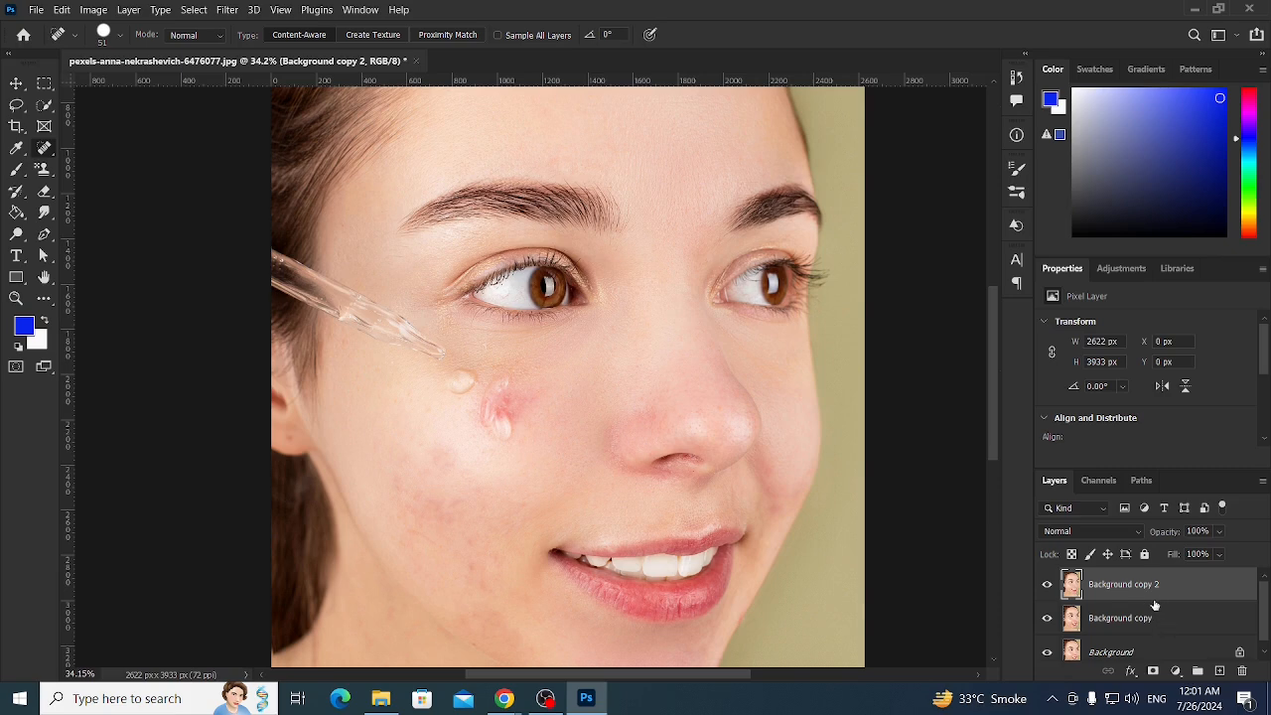
{"action": "left_click", "coordinate": [221, 10]}
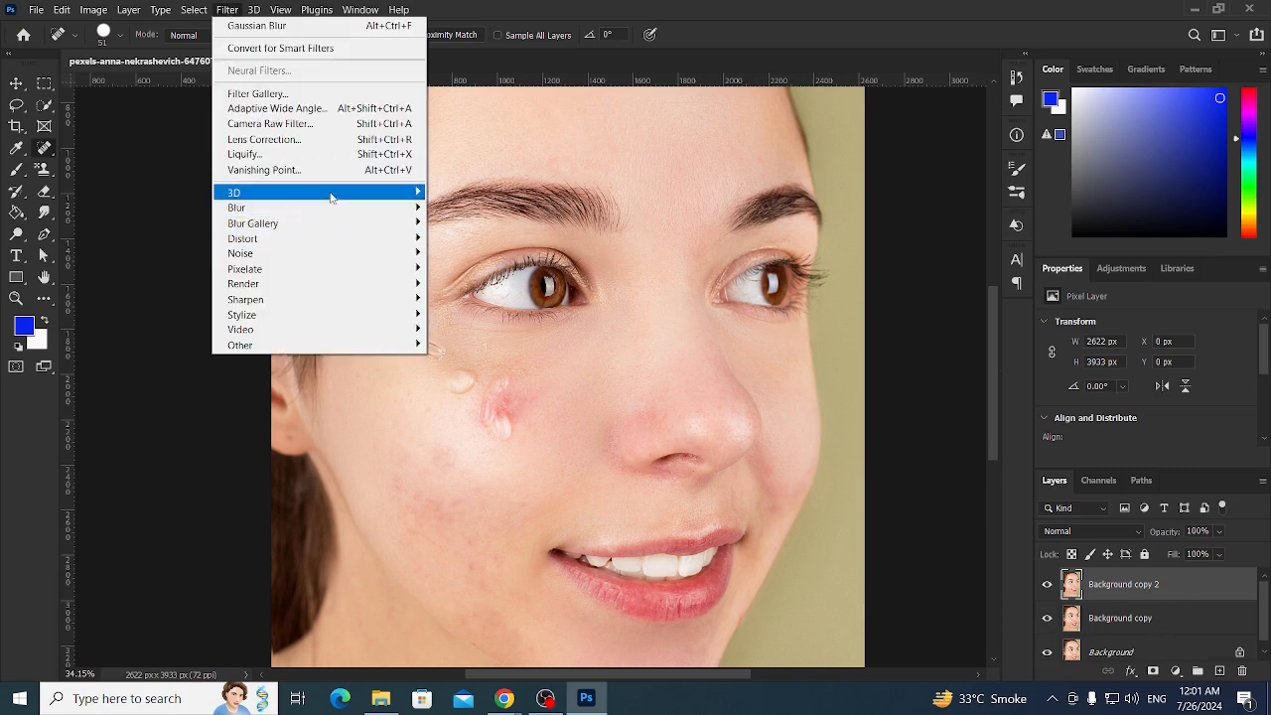
{"action": "mouse_move", "coordinate": [337, 210]}
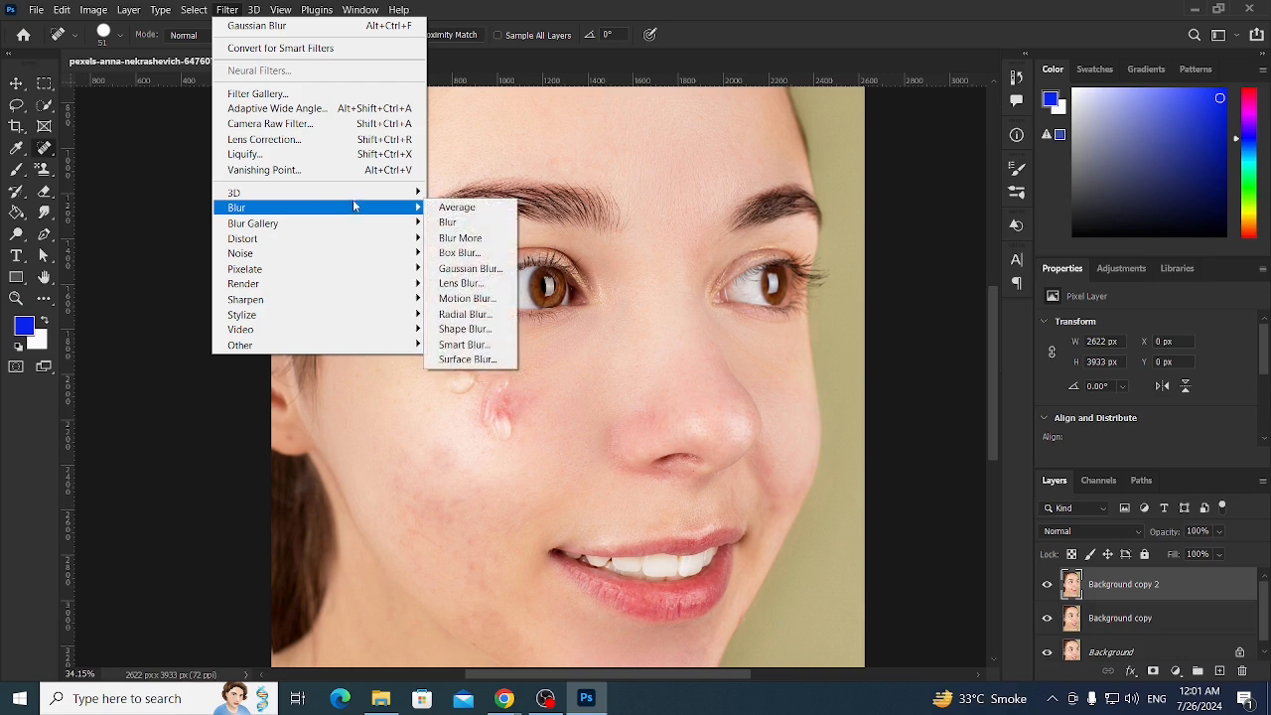
{"action": "left_click", "coordinate": [487, 273]}
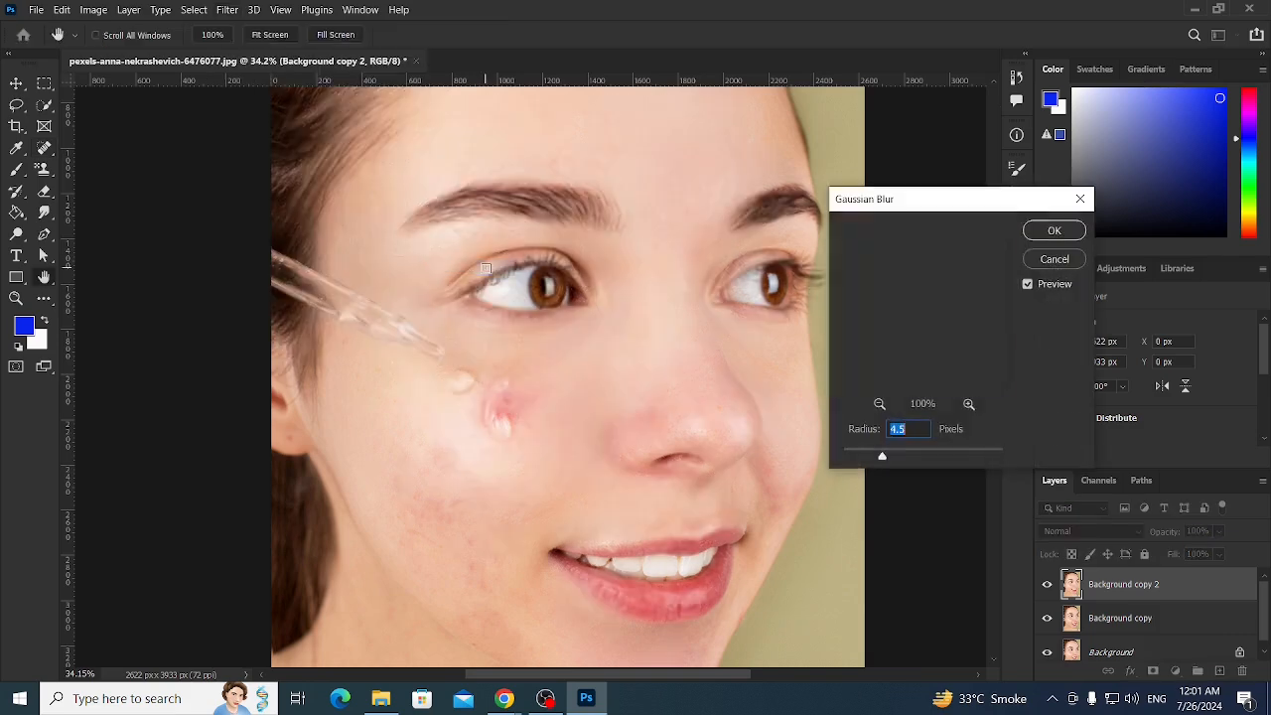
- Inspect the filter preview around the lips, eye and near cheek, increase the Gaussian Blur radius and apply it to Background copy 2
{"action": "left_click_drag", "start_coordinate": [923, 289], "coordinate": [963, 341]}
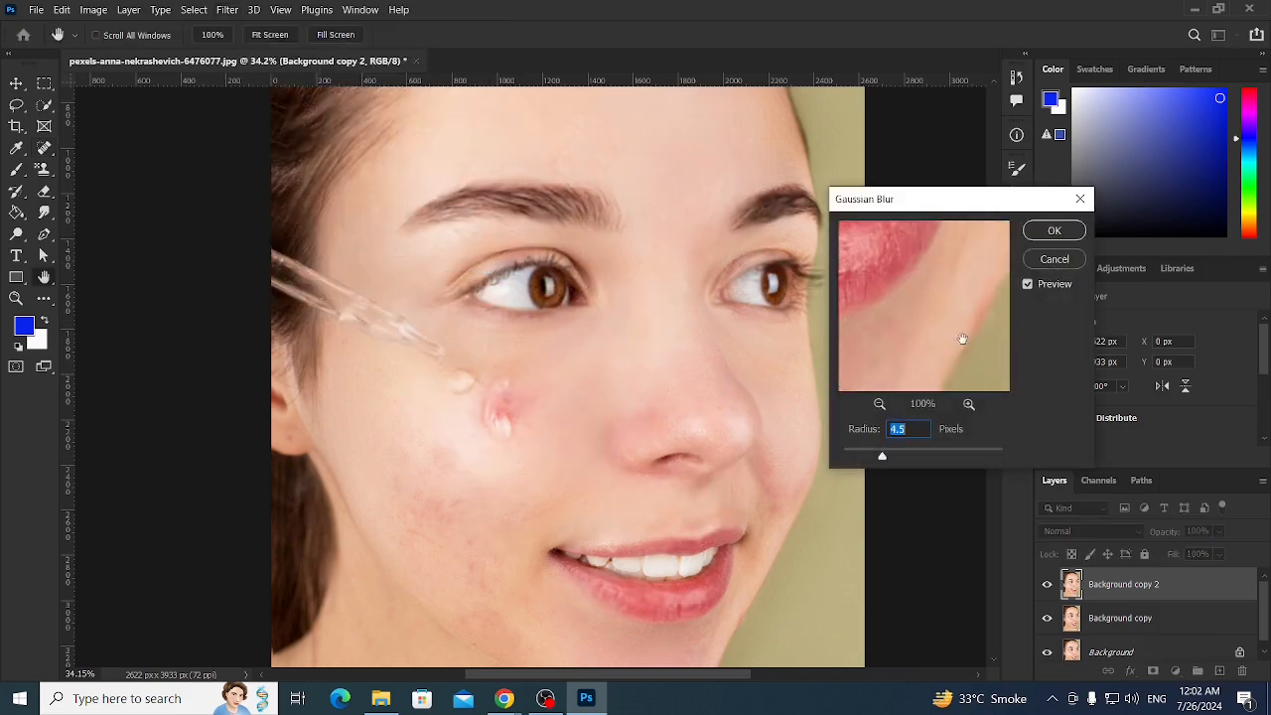
{"action": "left_click_drag", "start_coordinate": [919, 303], "coordinate": [943, 324]}
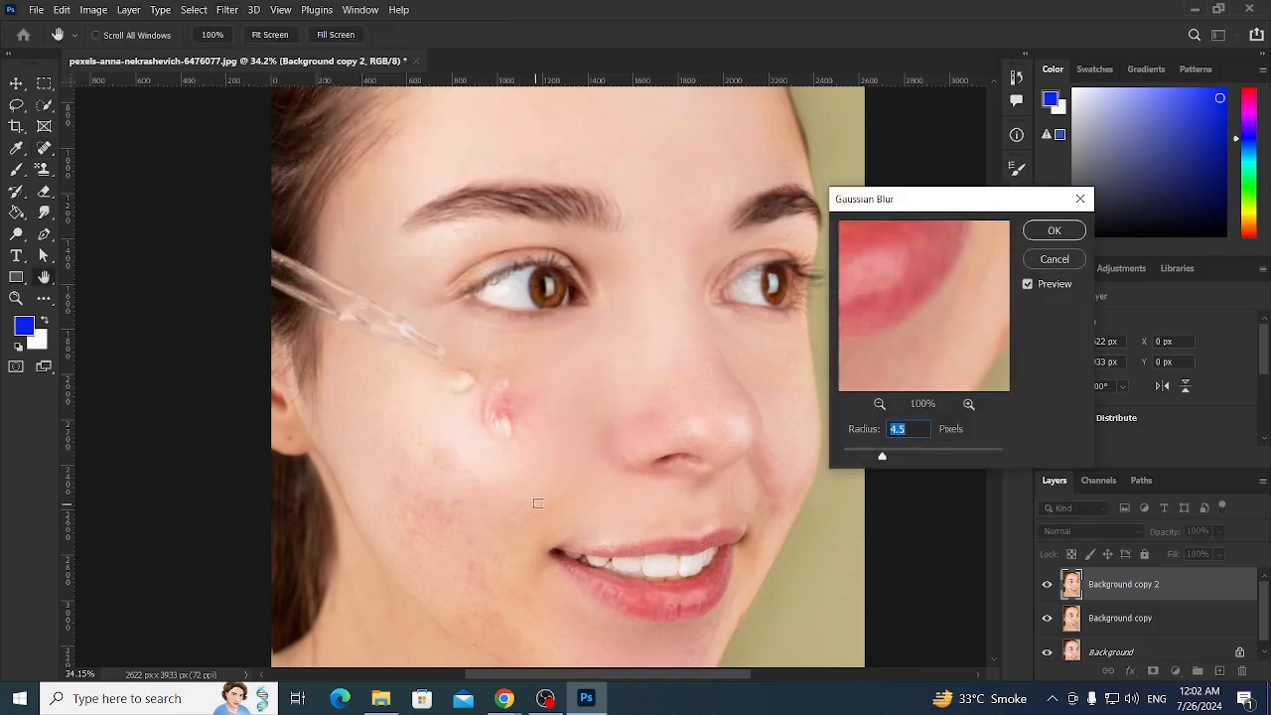
{"action": "left_click", "coordinate": [967, 405]}
{"action": "left_click_drag", "start_coordinate": [915, 314], "coordinate": [941, 361]}
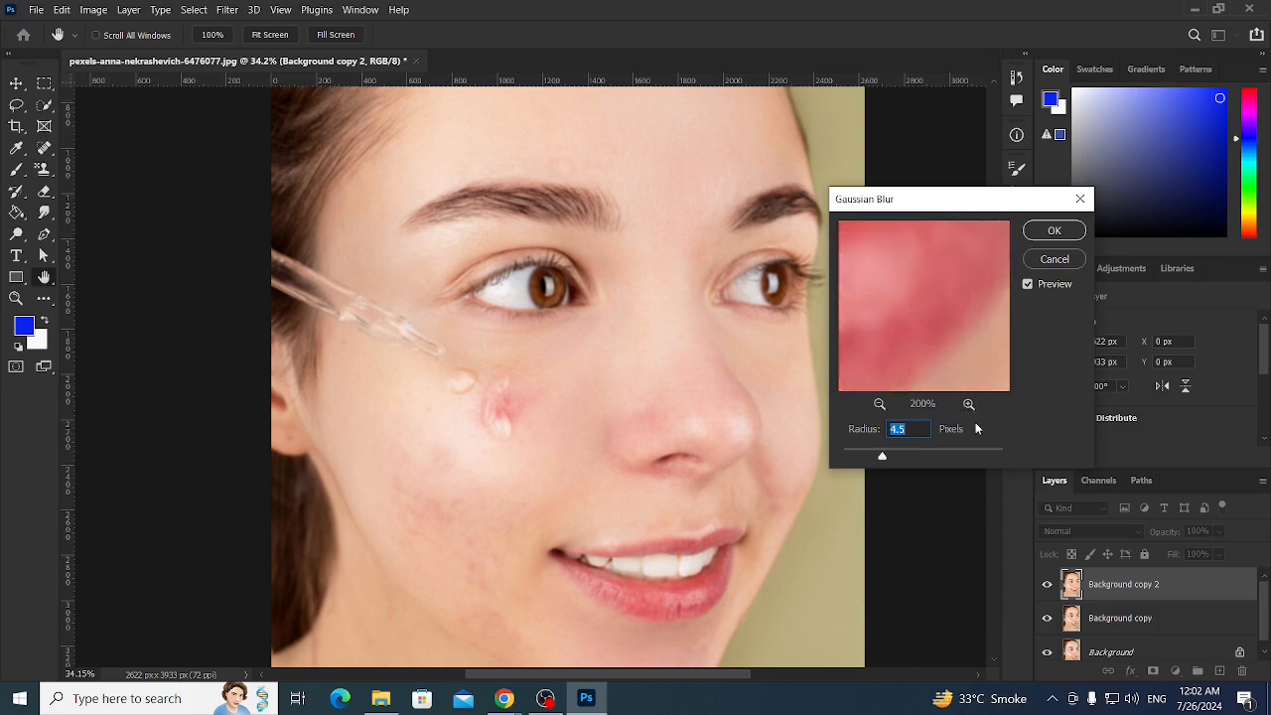
{"action": "left_click", "coordinate": [879, 404]}
{"action": "left_click", "coordinate": [879, 405]}
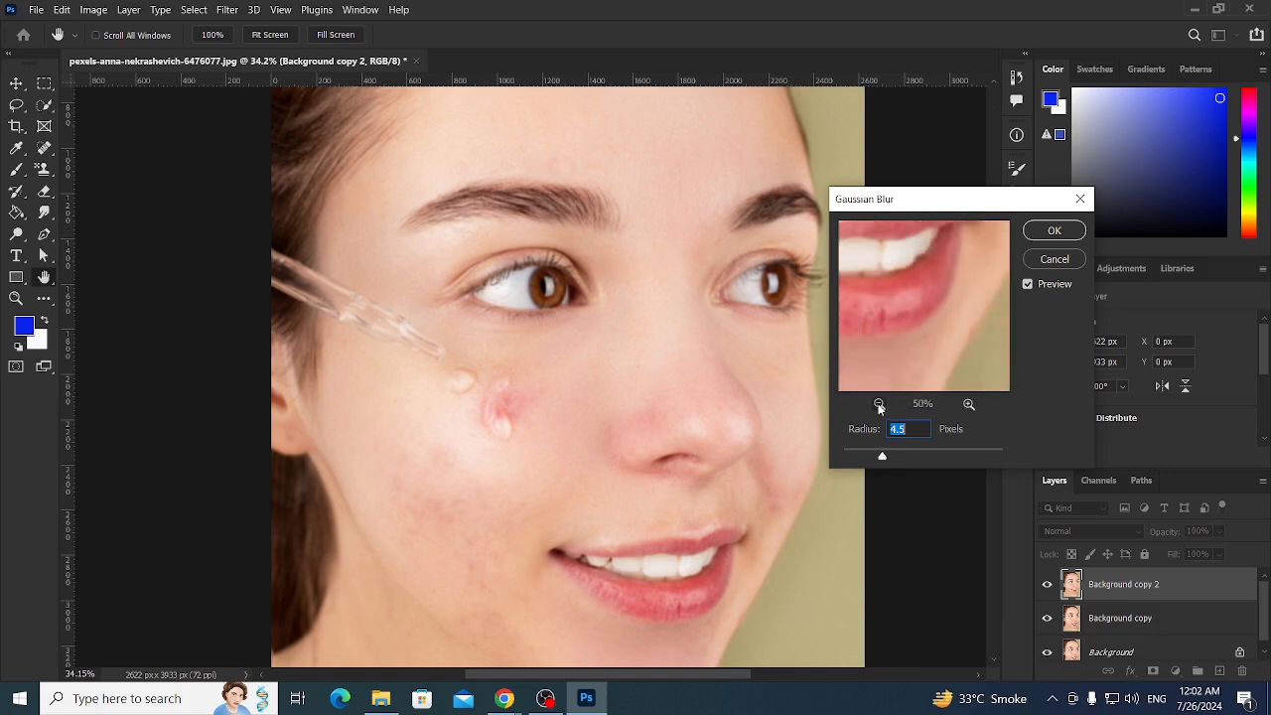
{"action": "left_click_drag", "start_coordinate": [876, 314], "coordinate": [914, 362]}
{"action": "left_click", "coordinate": [880, 405]}
{"action": "left_click", "coordinate": [879, 405]}
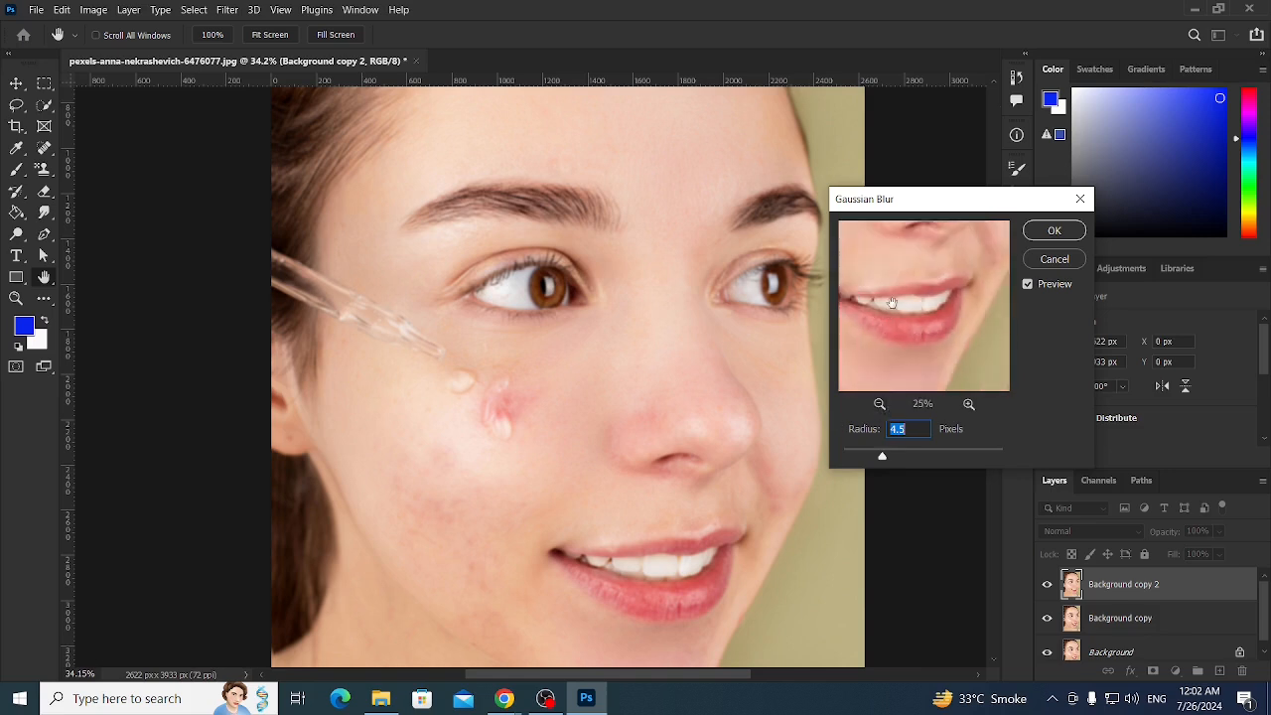
{"action": "left_click_drag", "start_coordinate": [879, 265], "coordinate": [934, 363]}
{"action": "left_click_drag", "start_coordinate": [909, 318], "coordinate": [935, 331]}
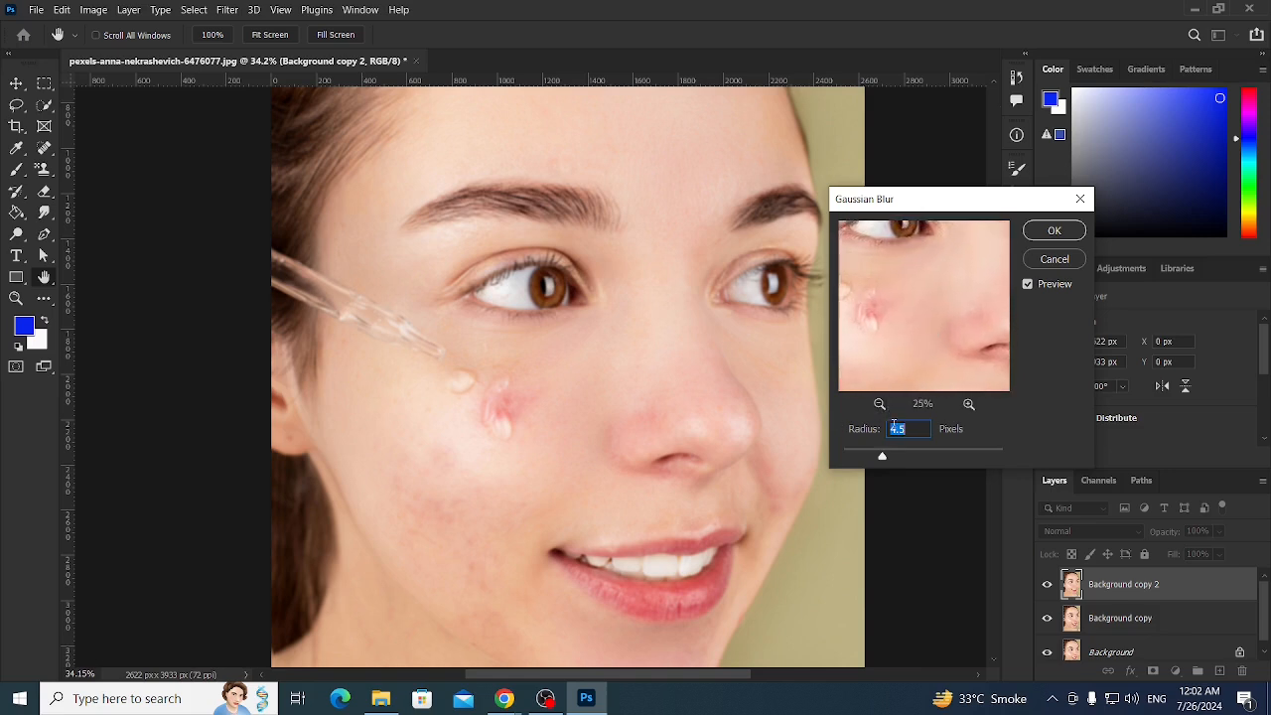
{"action": "left_click_drag", "start_coordinate": [882, 458], "coordinate": [907, 456]}
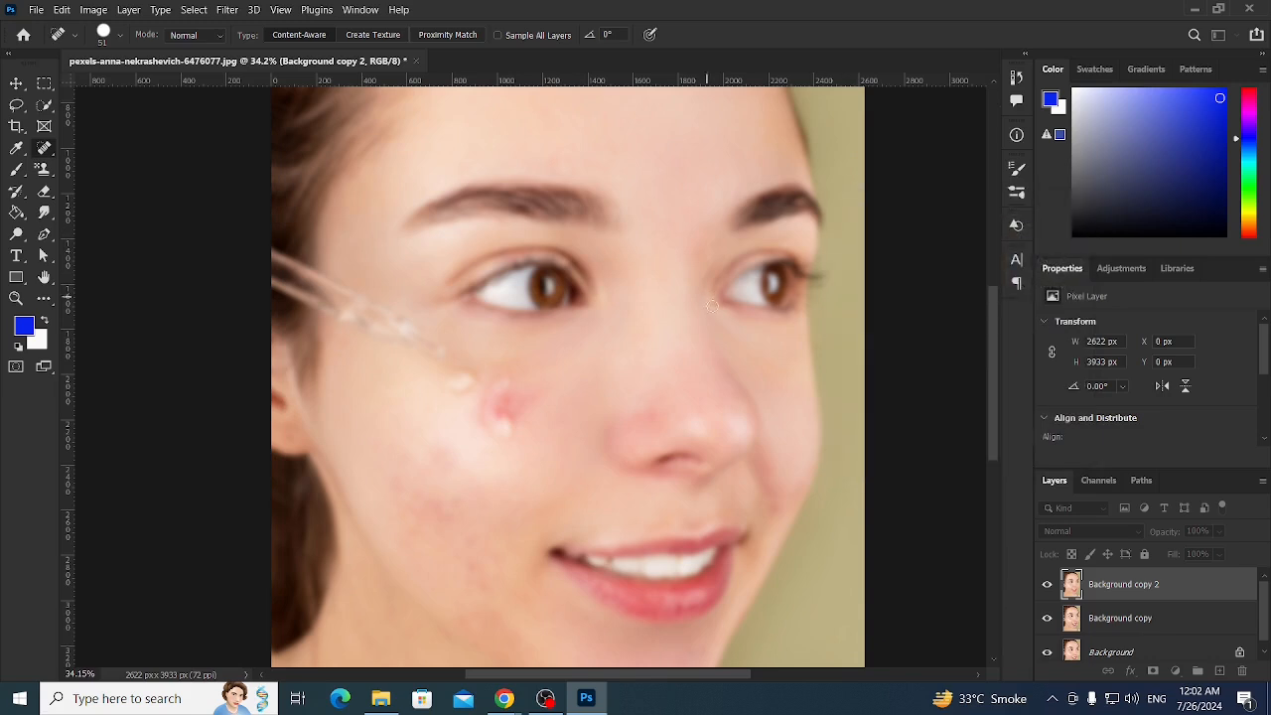
- Add a layer mask to the blurred Background copy 2 layer and invert it to black
{"action": "scroll", "coordinate": [590, 367], "scroll_direction": "up", "scroll_amount": 2}
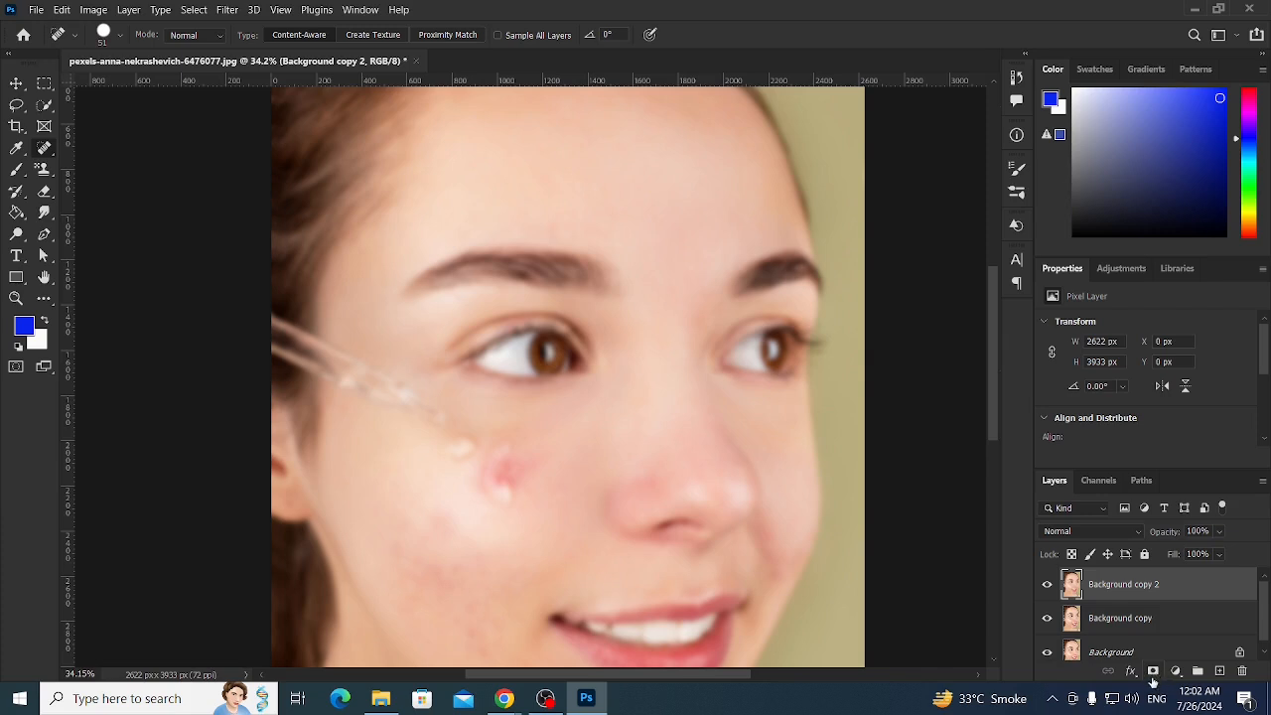
{"action": "left_click", "coordinate": [1153, 673]}
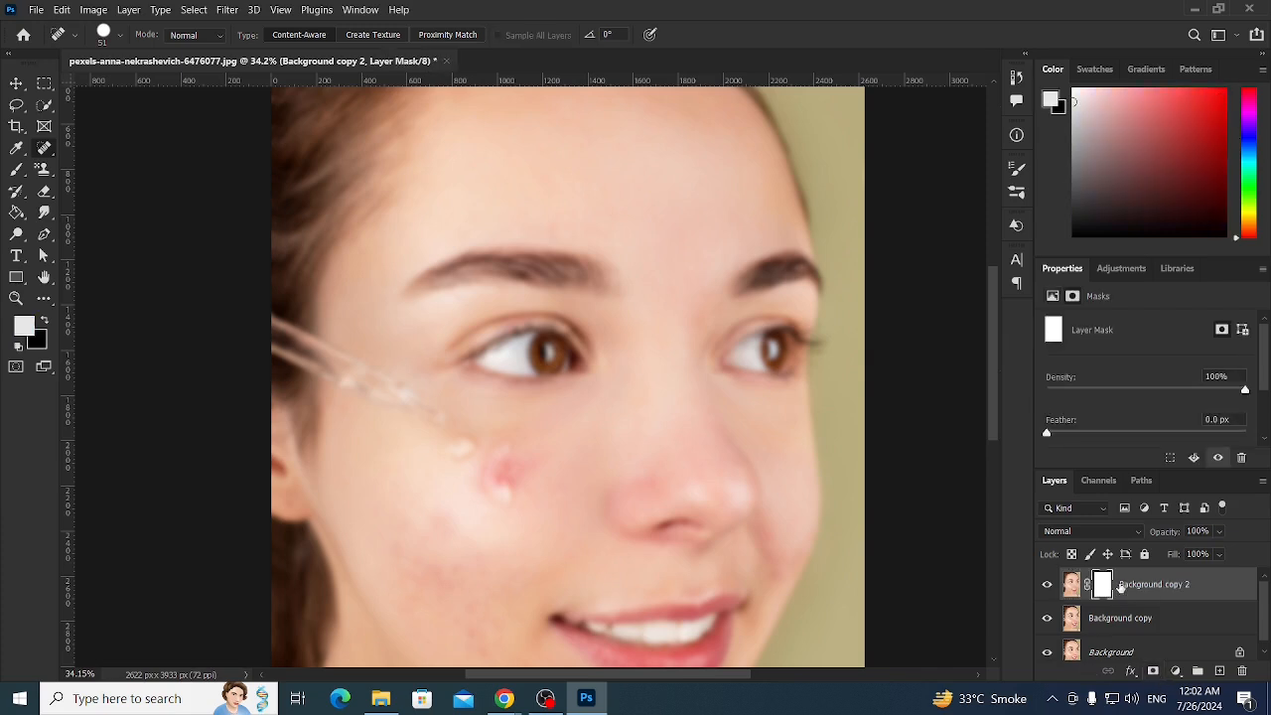
{"action": "scroll", "coordinate": [1112, 591], "scroll_direction": "down", "scroll_amount": 1}
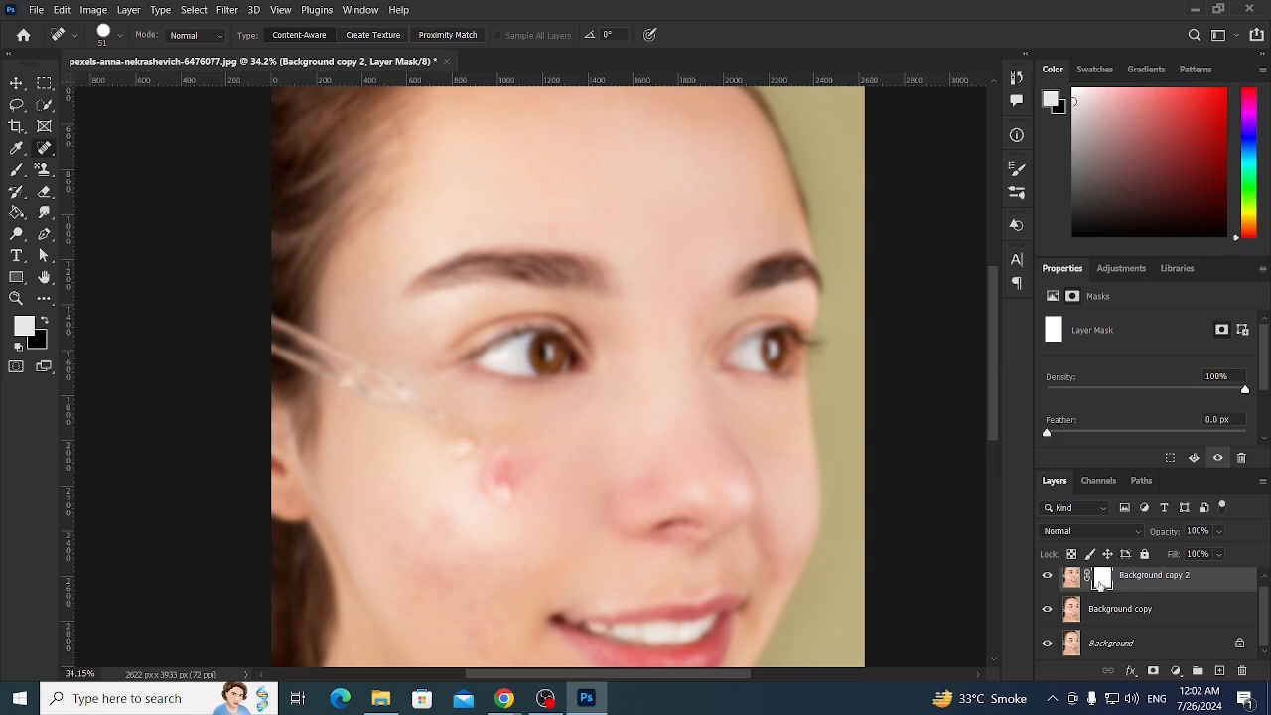
{"action": "scroll", "coordinate": [1100, 582], "scroll_direction": "up", "scroll_amount": 1}
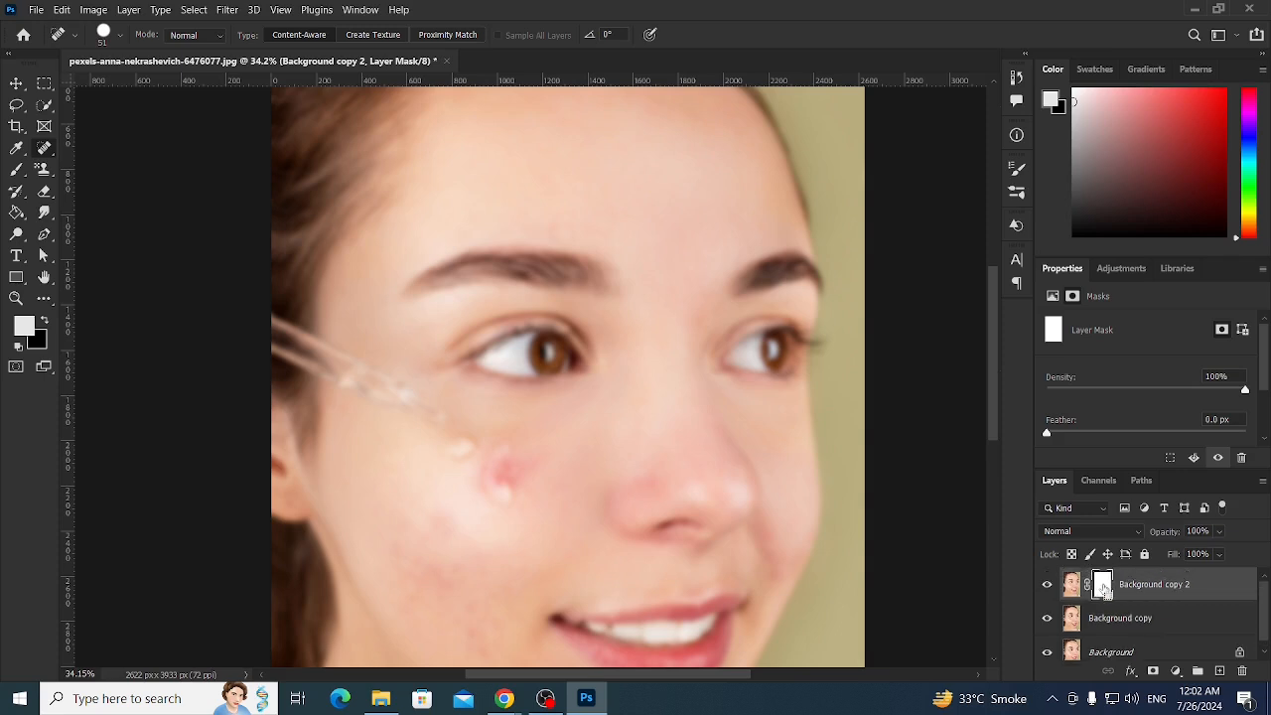
{"action": "key", "text": "ctrl+i"}
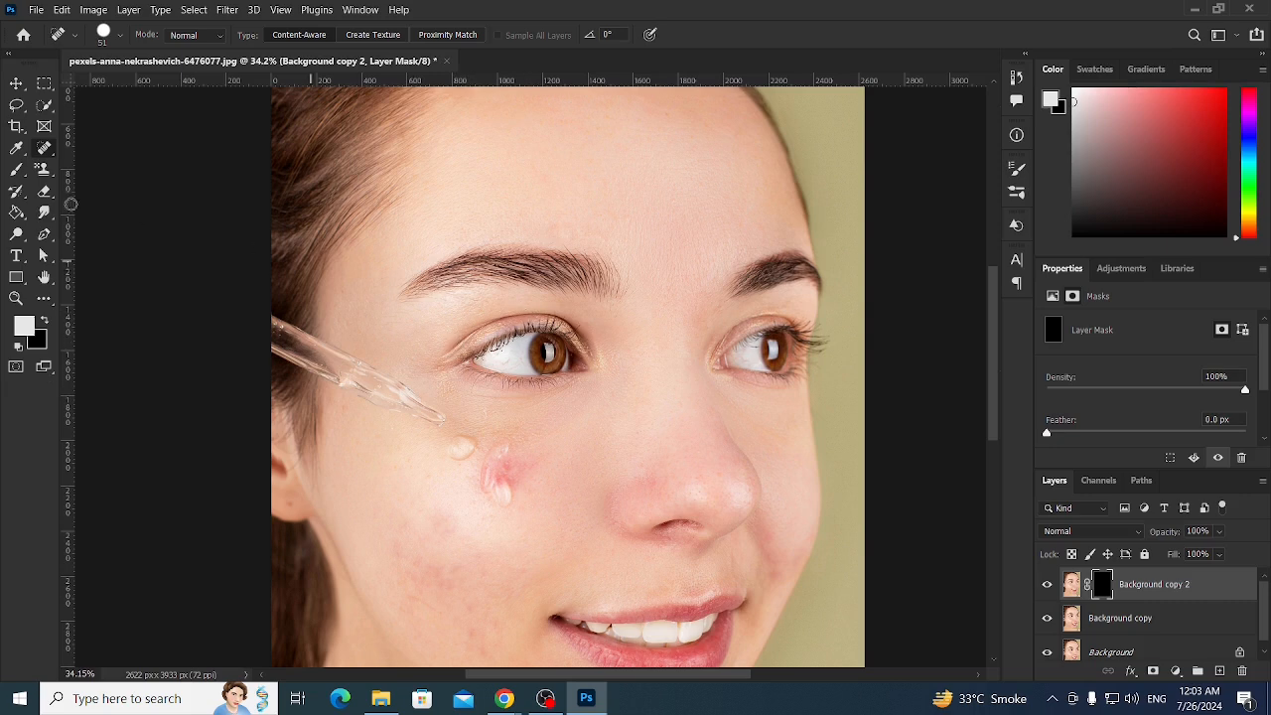
- Select the Brush tool with a size of 105 px and a low hardness of about 21%
{"action": "scroll", "coordinate": [602, 291], "scroll_direction": "up", "scroll_amount": 1}
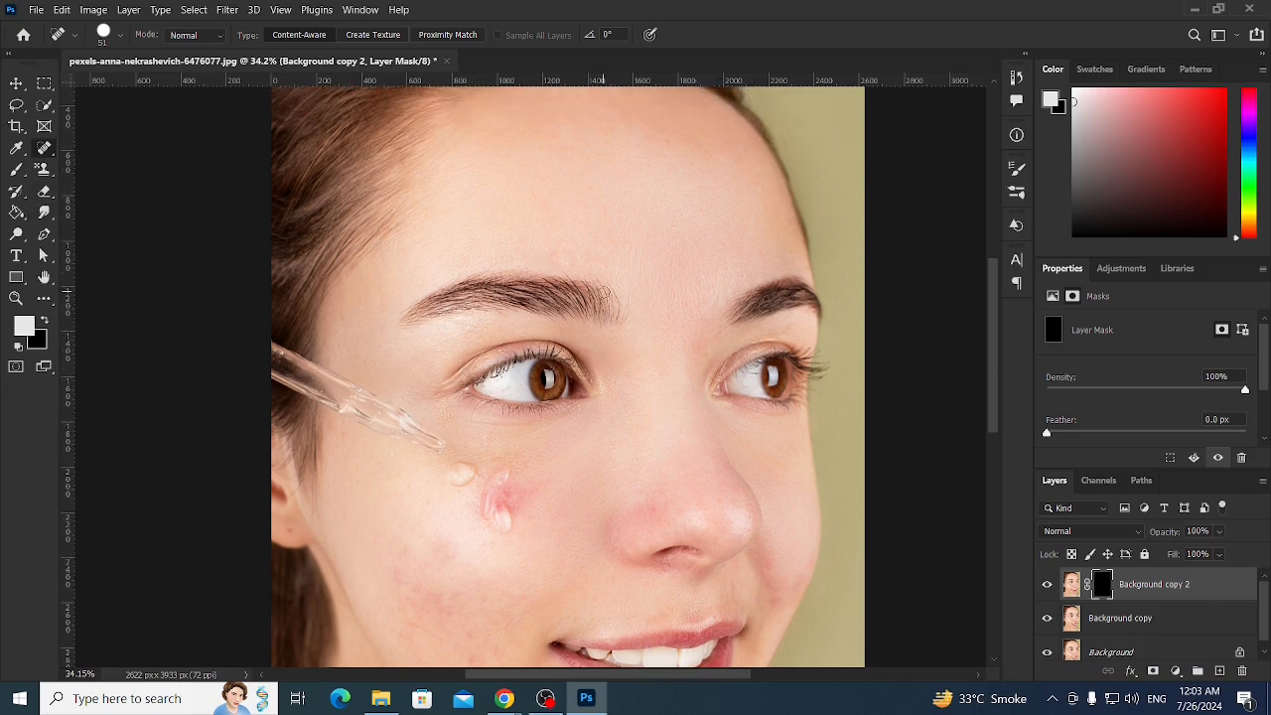
{"action": "scroll", "coordinate": [603, 290], "scroll_direction": "up", "scroll_amount": 1}
{"action": "scroll", "coordinate": [605, 290], "scroll_direction": "down", "scroll_amount": 1}
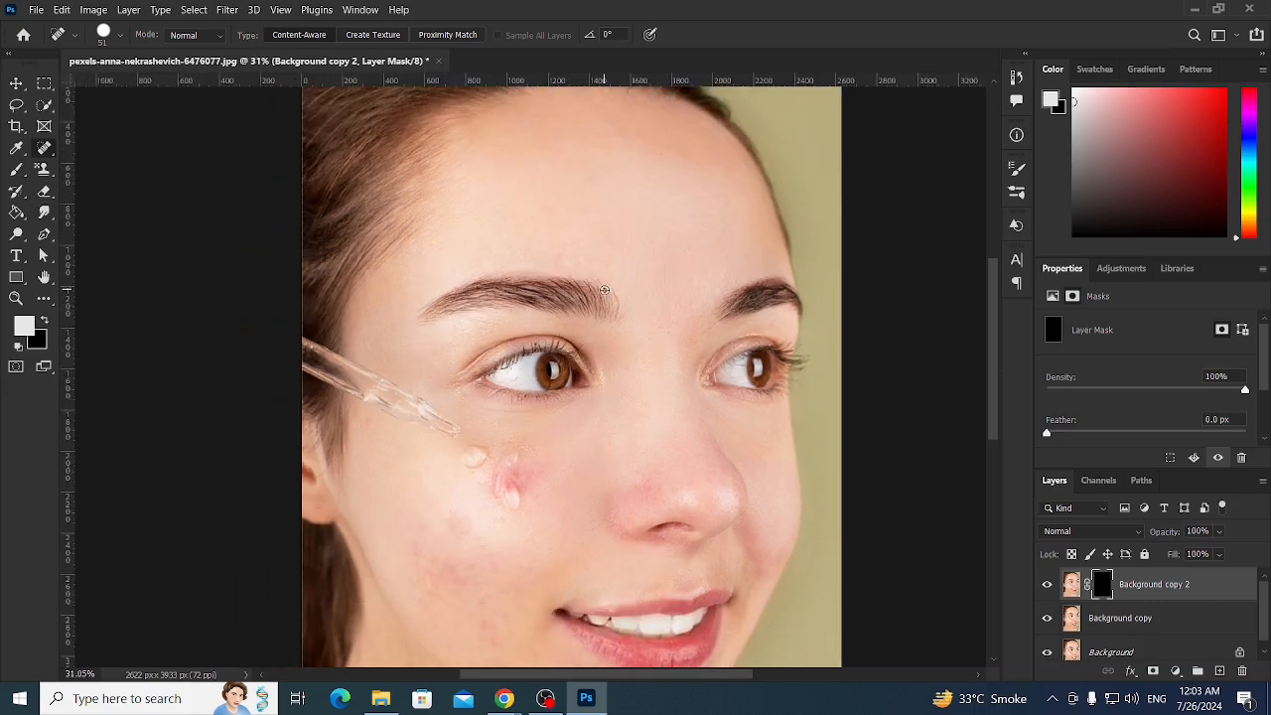
{"action": "scroll", "coordinate": [603, 290], "scroll_direction": "down", "scroll_amount": 1}
{"action": "left_click_drag", "start_coordinate": [614, 136], "coordinate": [612, 284]}
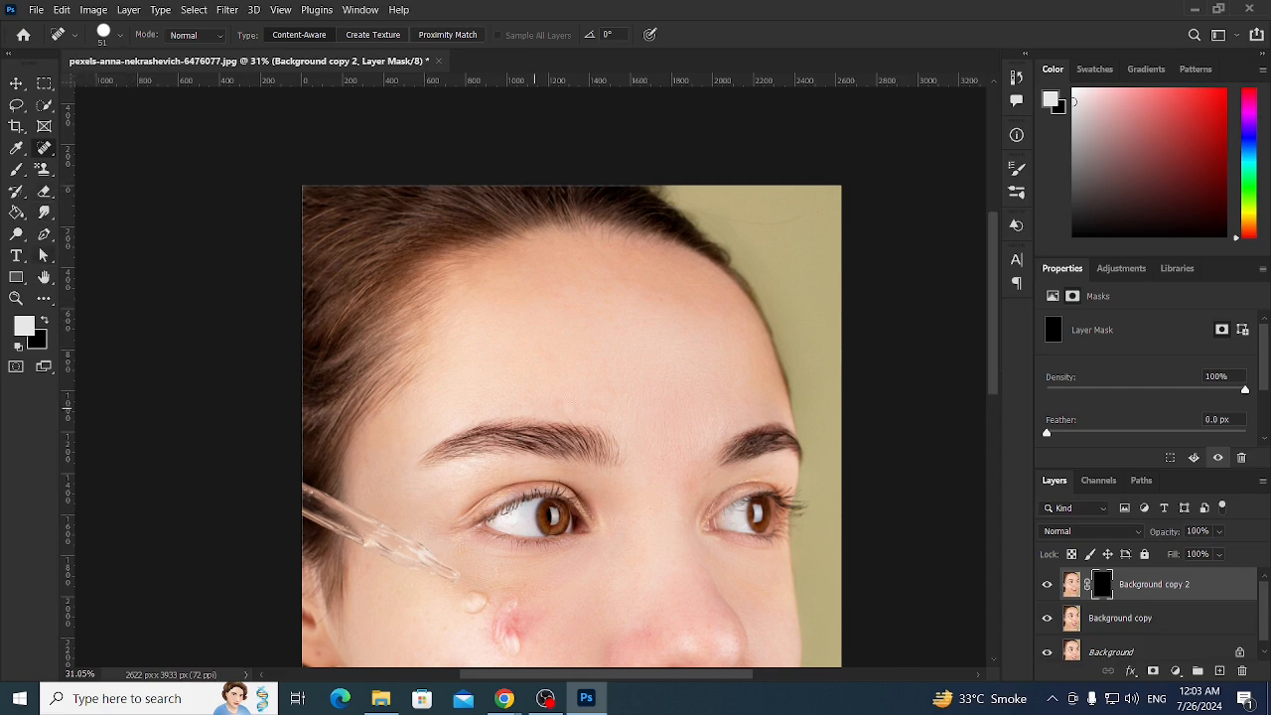
{"action": "key", "text": "b"}
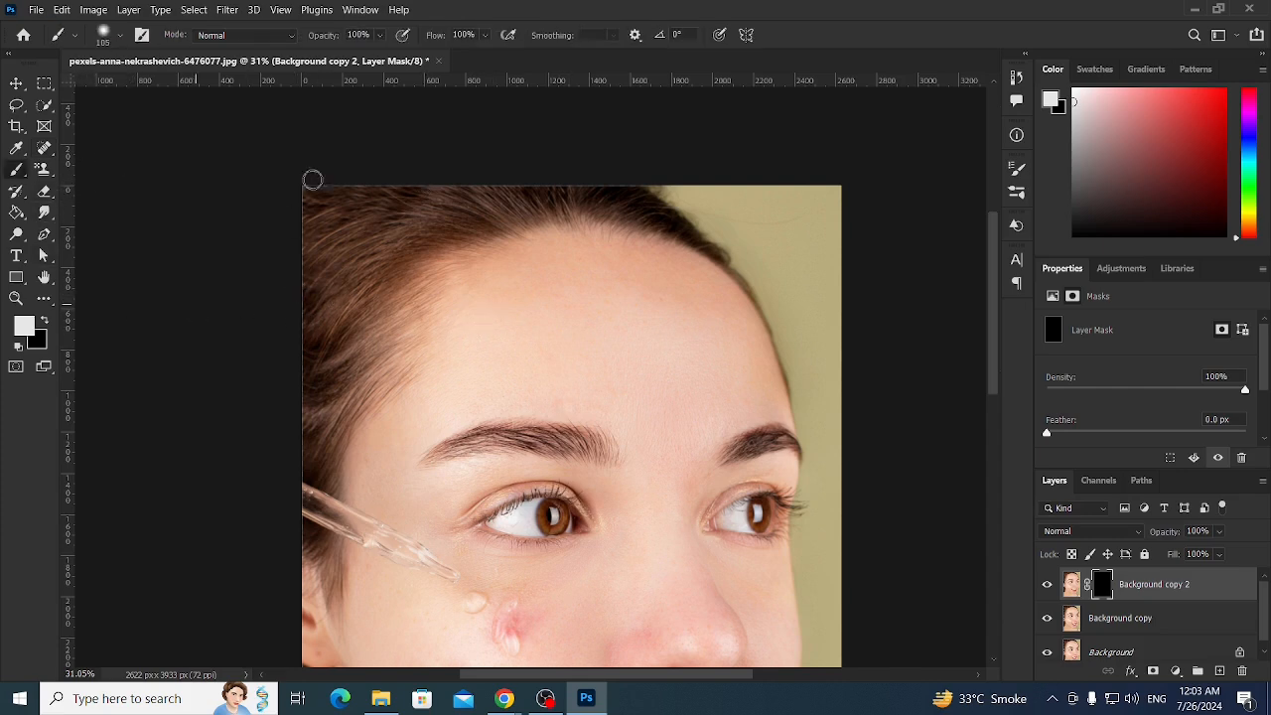
{"action": "left_click", "coordinate": [120, 38]}
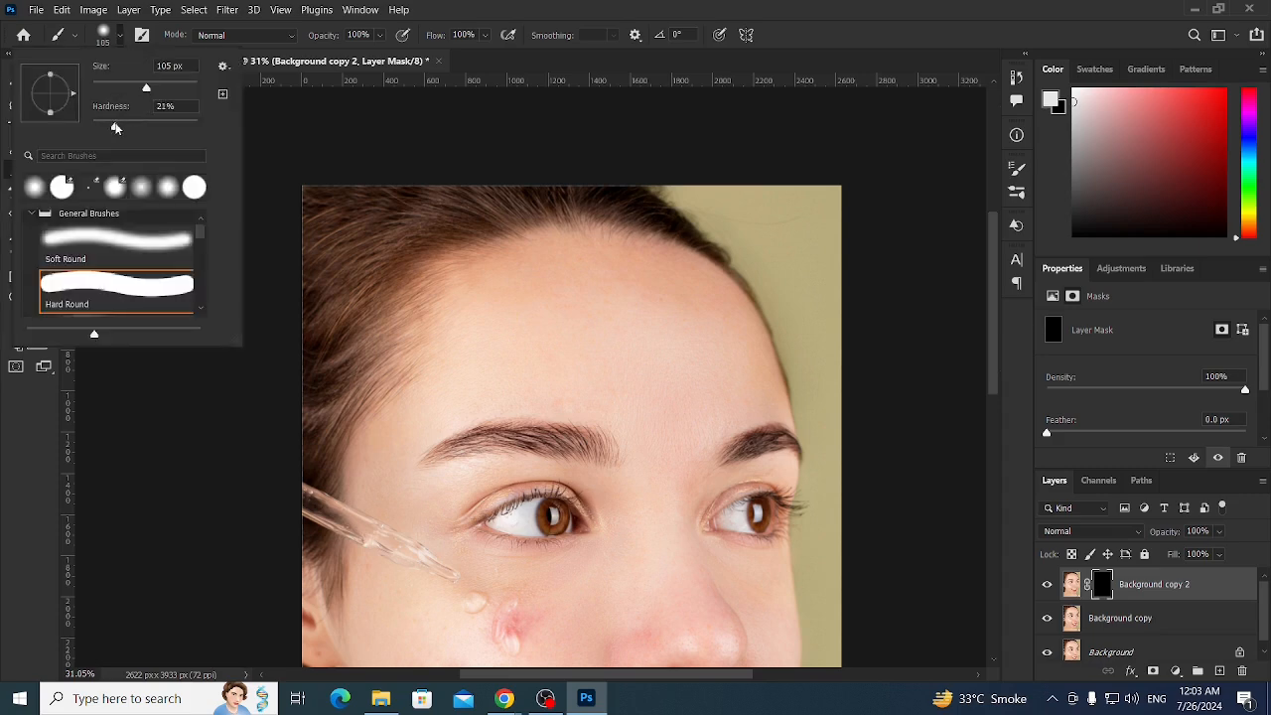
{"action": "left_click_drag", "start_coordinate": [110, 130], "coordinate": [113, 128]}
{"action": "left_click", "coordinate": [598, 279]}
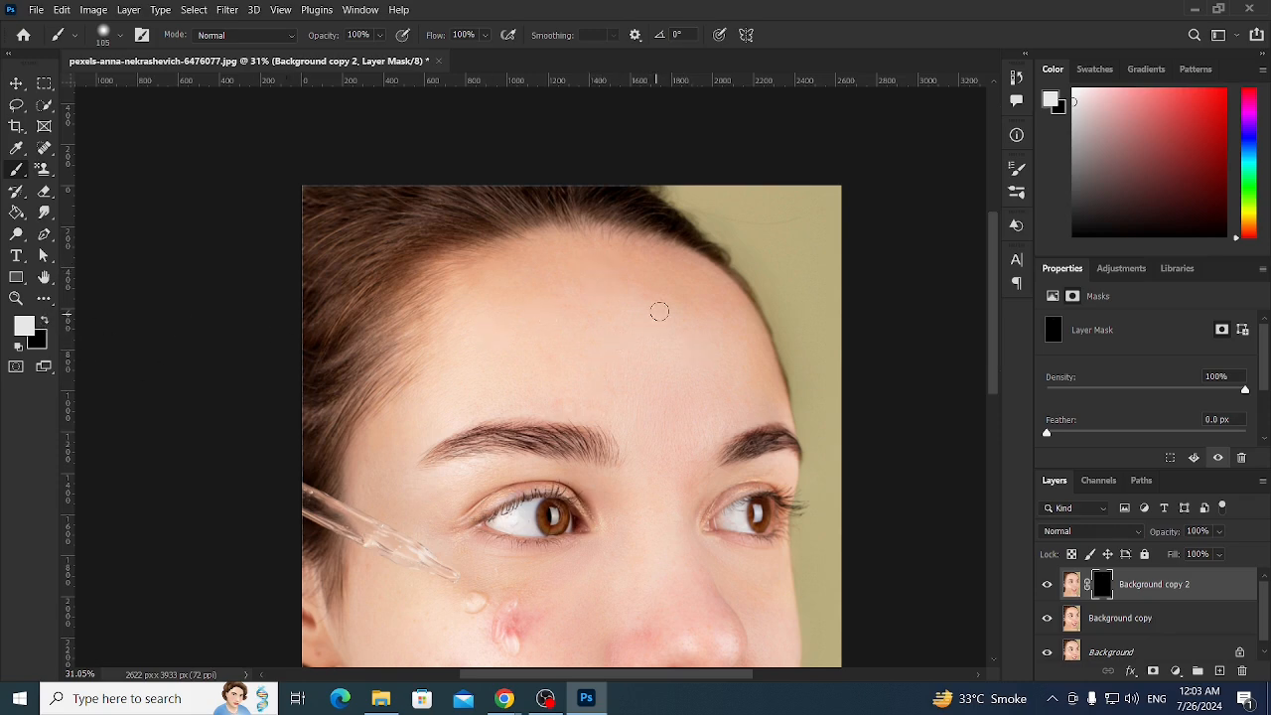
- Set the foreground color to pure white (ffffff) and return to the Brush tool
{"action": "scroll", "coordinate": [630, 320], "scroll_direction": "up", "scroll_amount": 2}
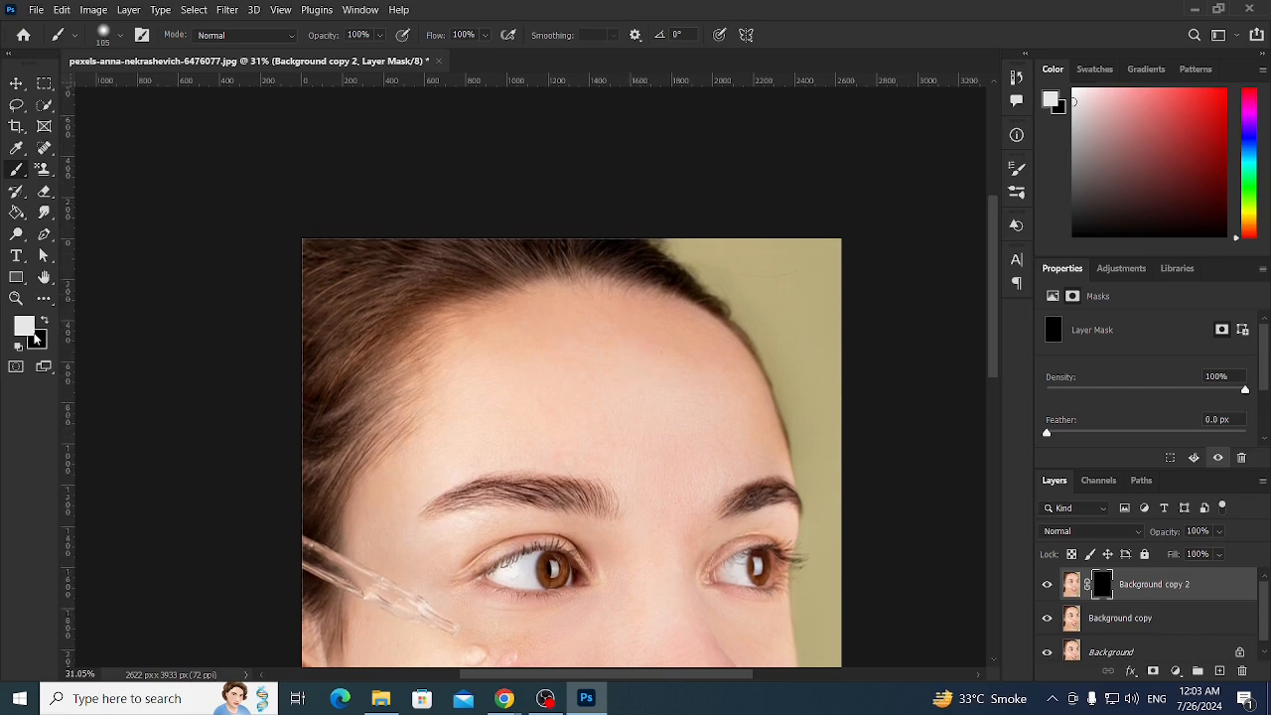
{"action": "left_click", "coordinate": [32, 331]}
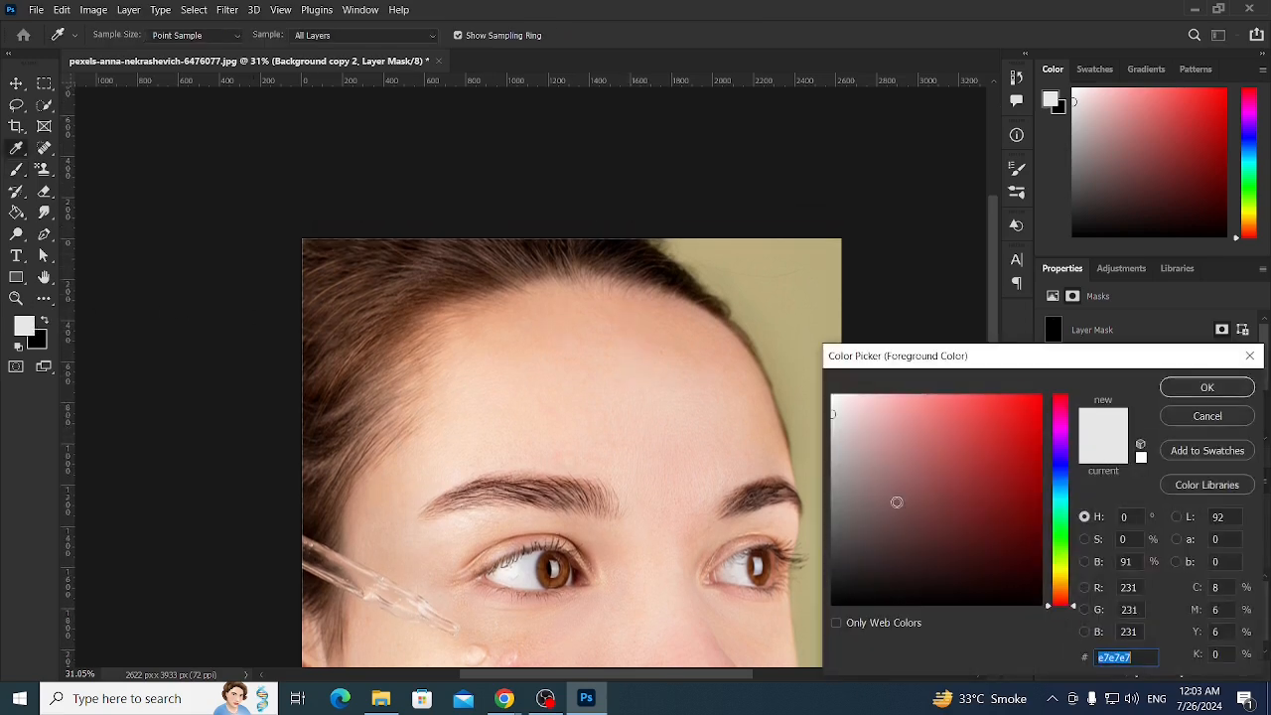
{"action": "type", "text": "ffffff"}
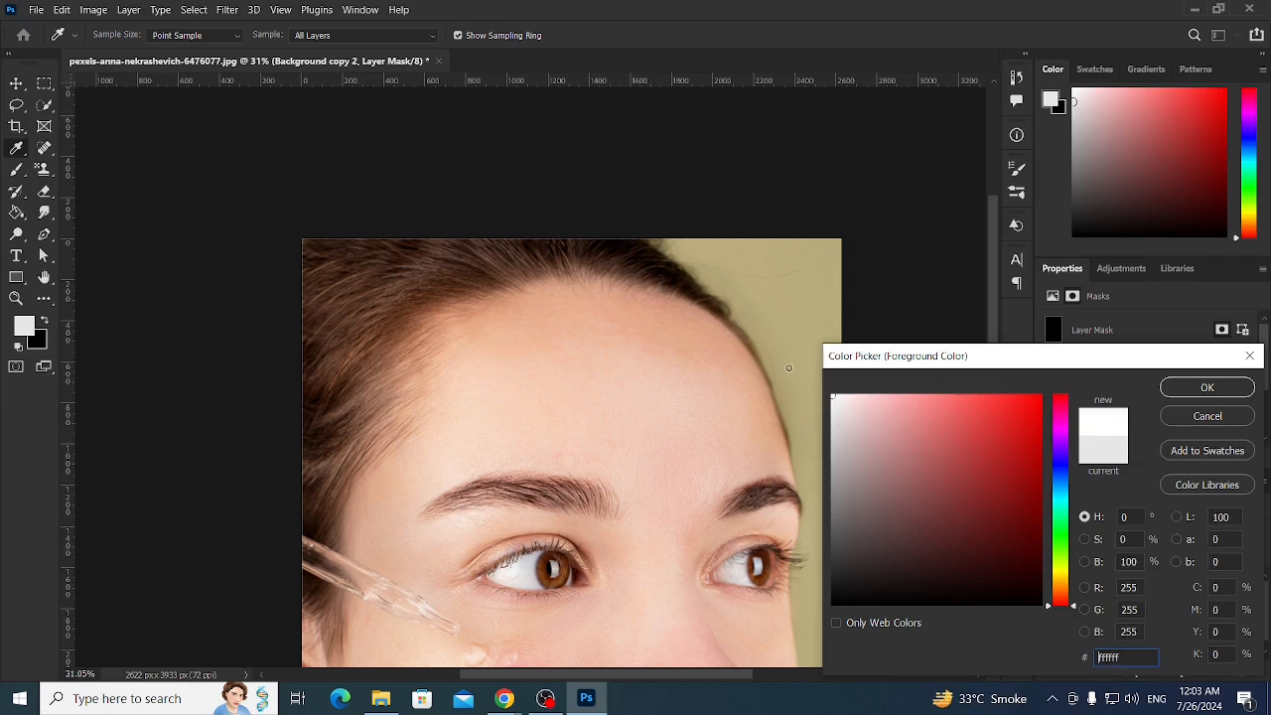
{"action": "left_click", "coordinate": [1207, 386]}
{"action": "key", "text": "b"}
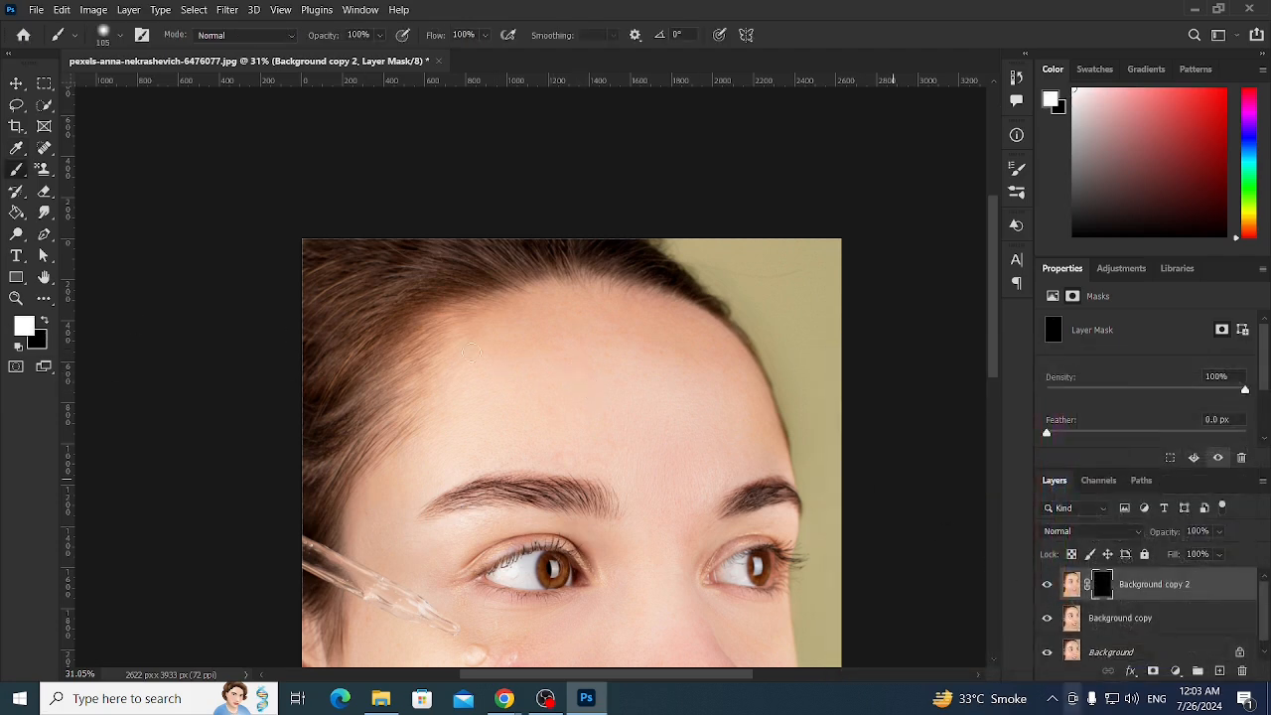
- Paint white on the Background copy 2 mask over the forehead to reveal the blurred skin there
{"action": "scroll", "coordinate": [619, 318], "scroll_direction": "up", "scroll_amount": 2}
{"action": "scroll", "coordinate": [615, 322], "scroll_direction": "down", "scroll_amount": 3}
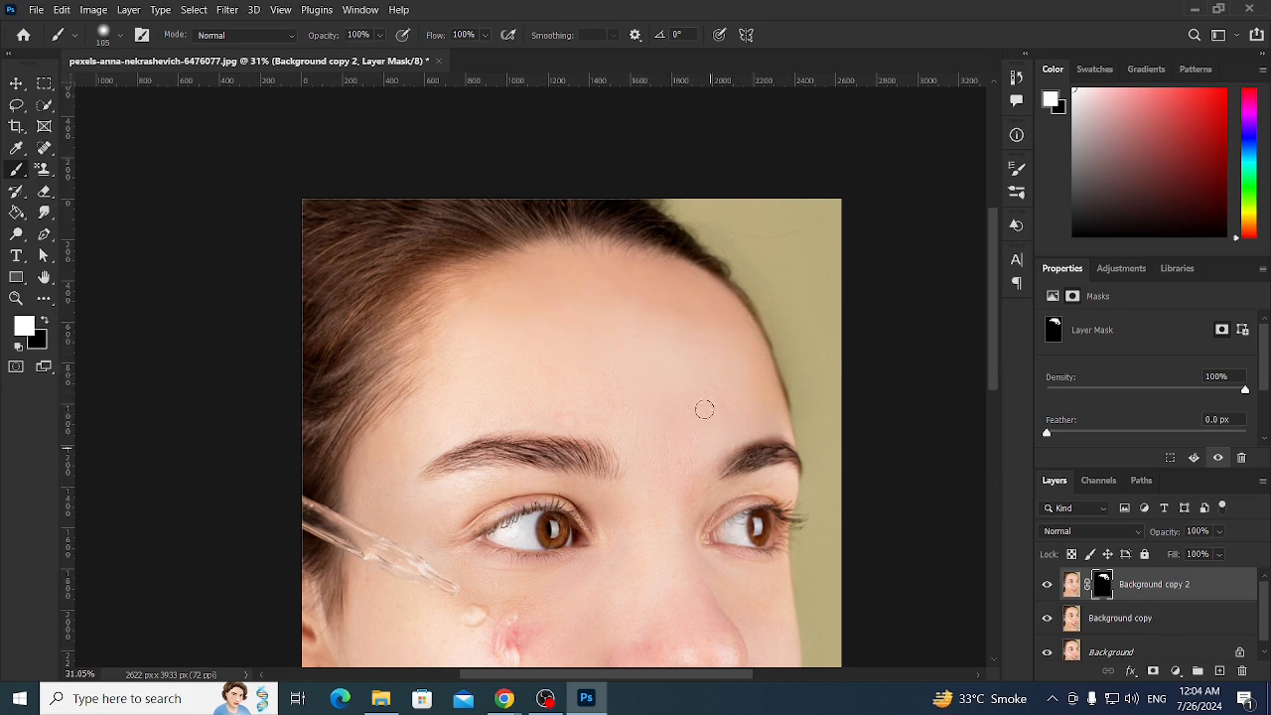
{"action": "scroll", "coordinate": [699, 407], "scroll_direction": "up", "scroll_amount": 1}
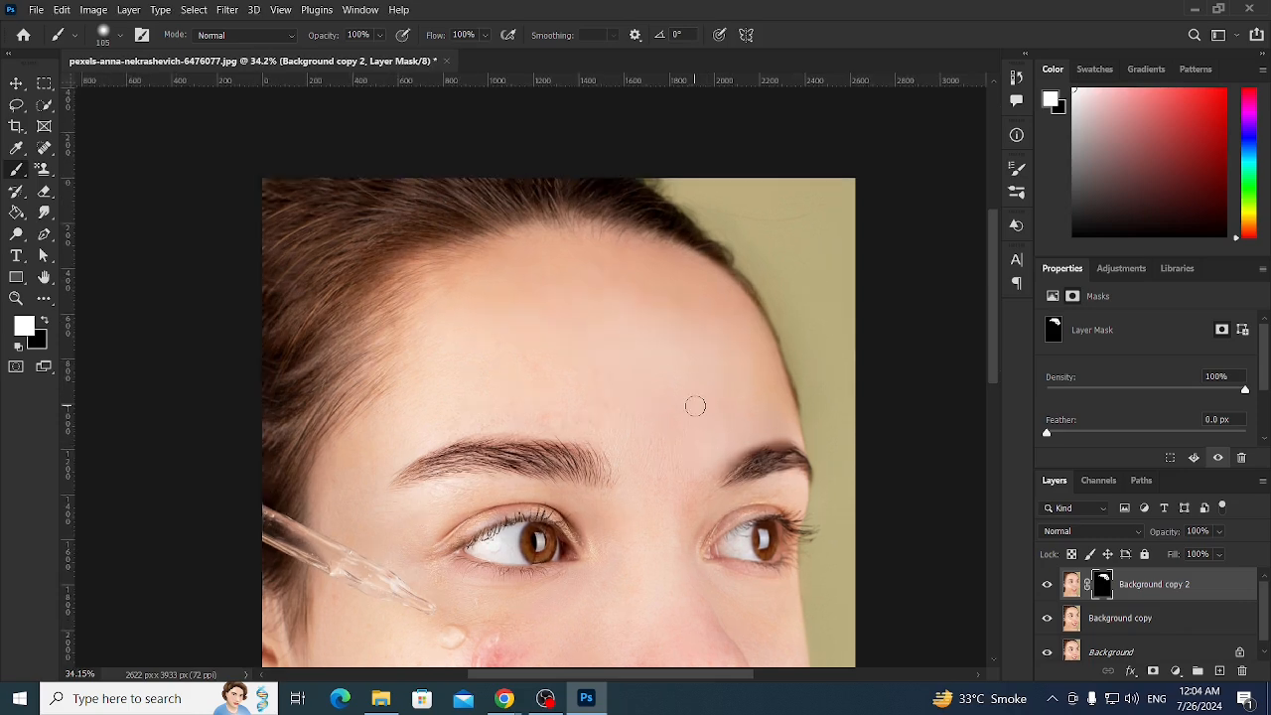
{"action": "scroll", "coordinate": [695, 406], "scroll_direction": "up", "scroll_amount": 7}
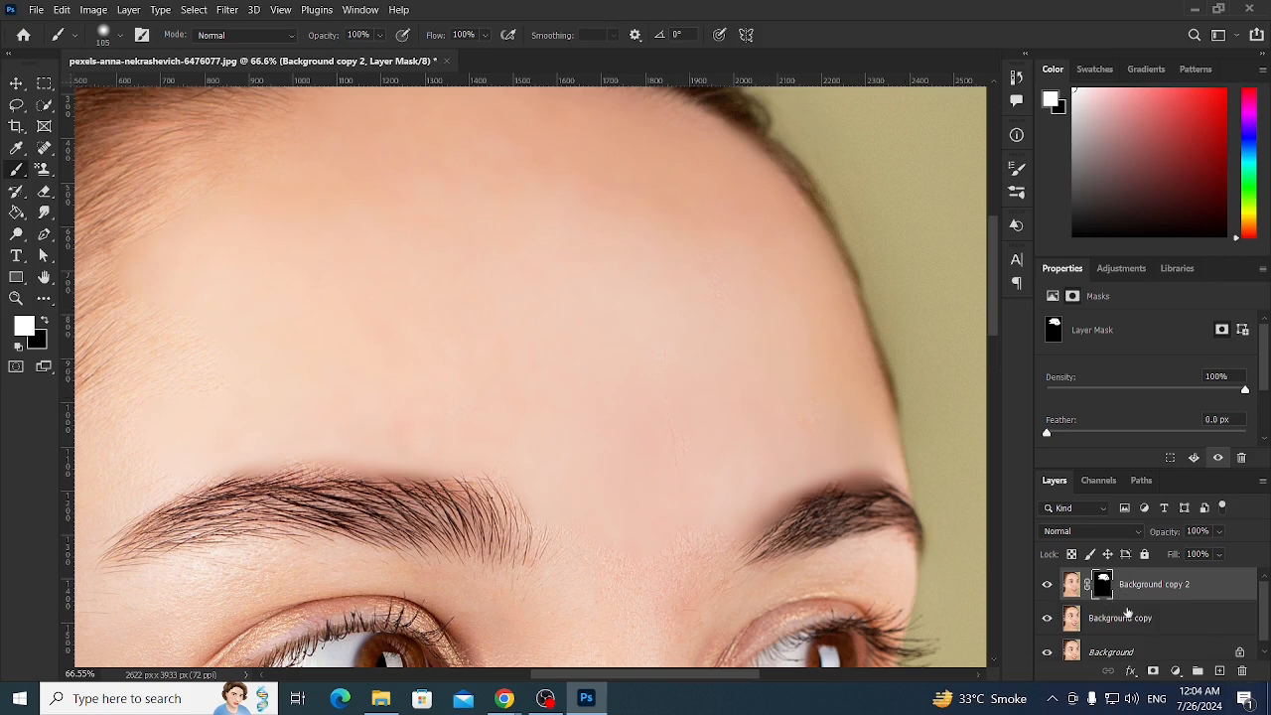
- Paint the mask between the eyebrows and down the nose bridge, using a 53 px brush for the skin around the far eye
{"action": "scroll", "coordinate": [625, 448], "scroll_direction": "down", "scroll_amount": 1}
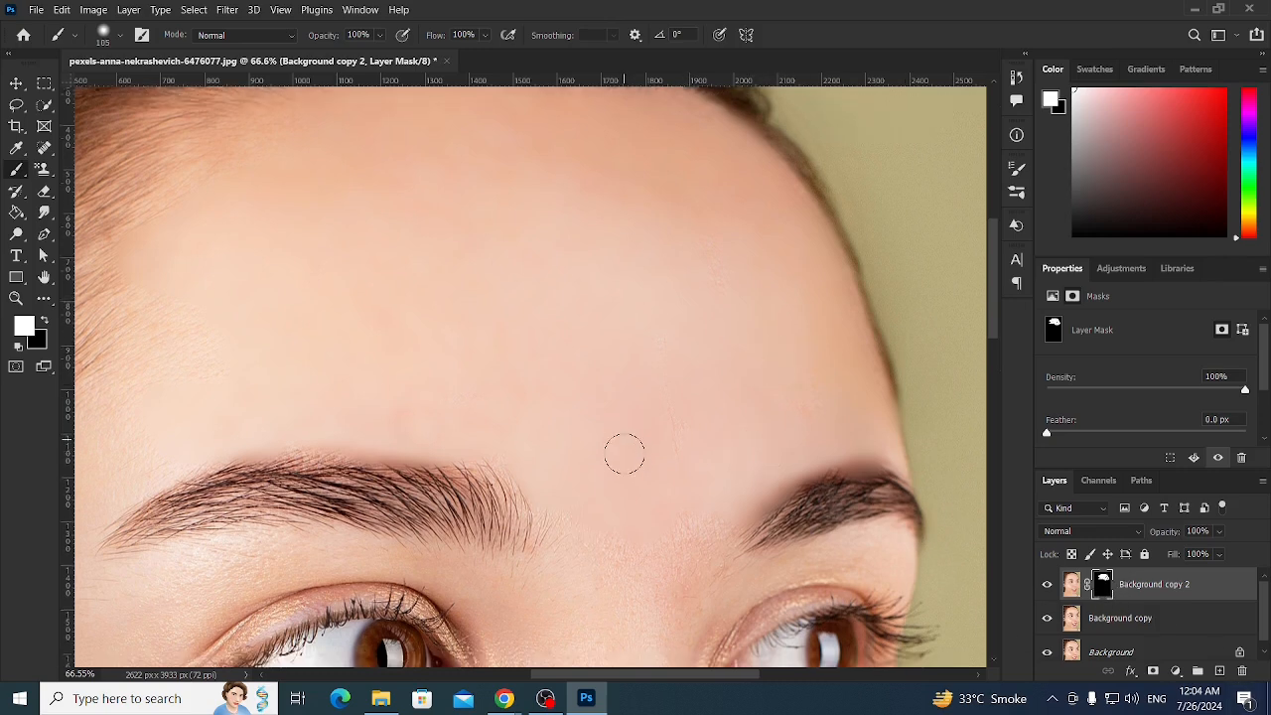
{"action": "scroll", "coordinate": [684, 417], "scroll_direction": "down", "scroll_amount": 2}
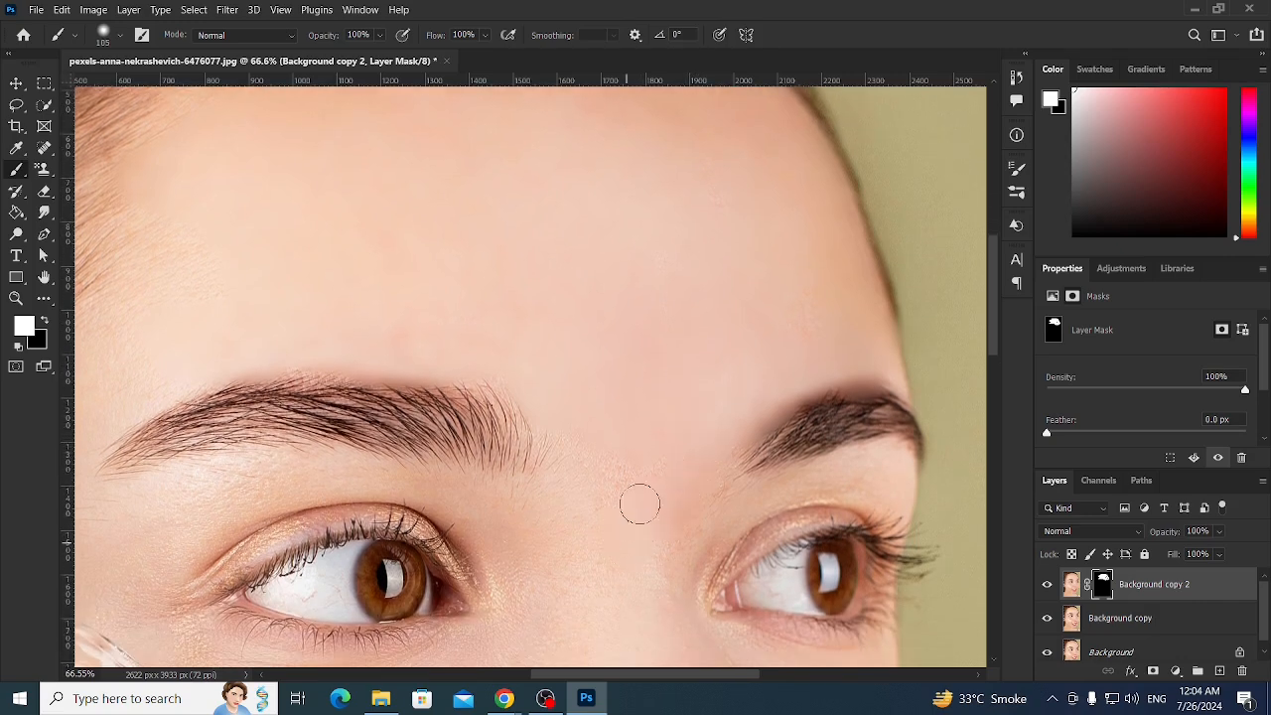
{"action": "scroll", "coordinate": [621, 477], "scroll_direction": "down", "scroll_amount": 2}
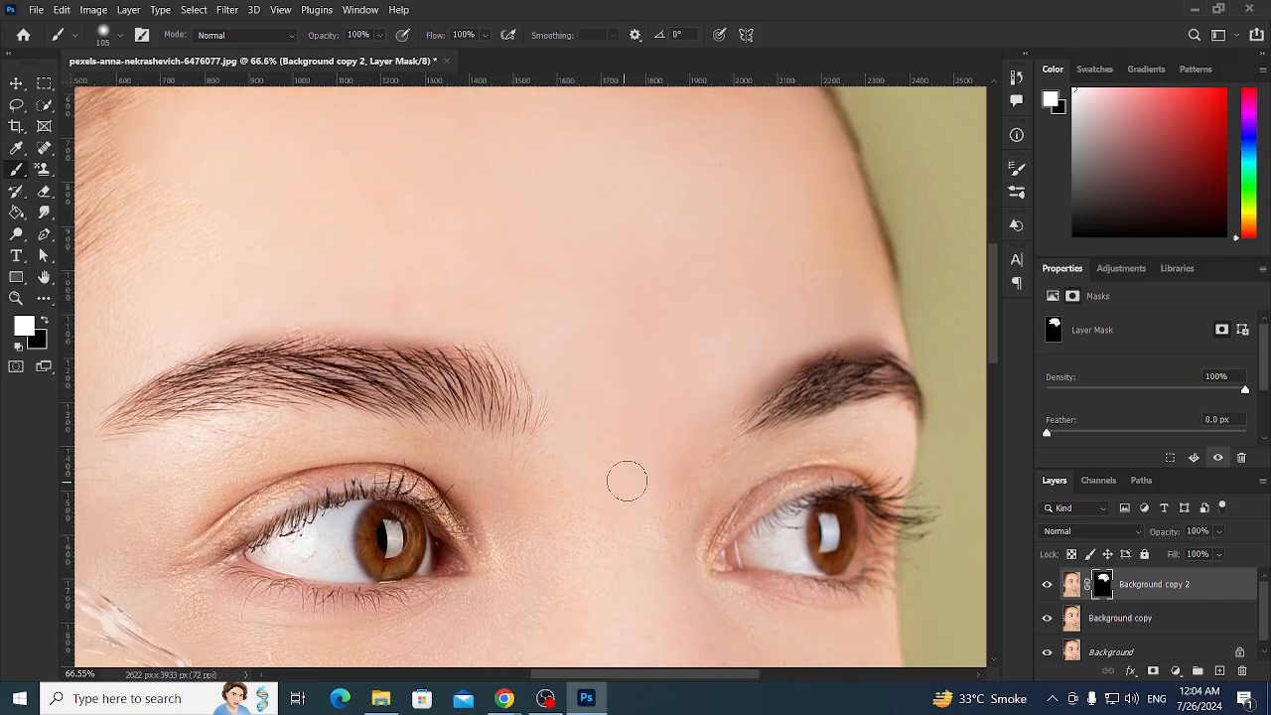
{"action": "left_click_drag", "start_coordinate": [713, 458], "coordinate": [701, 459]}
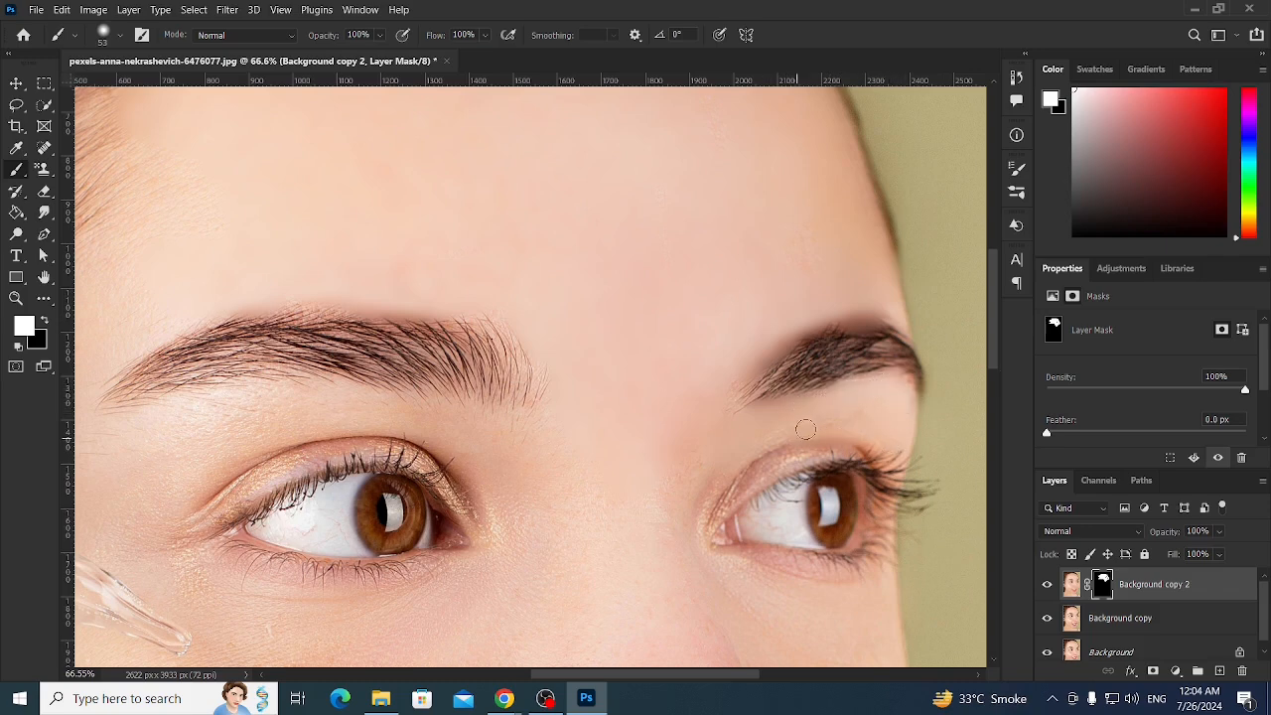
{"action": "scroll", "coordinate": [508, 519], "scroll_direction": "down", "scroll_amount": 2}
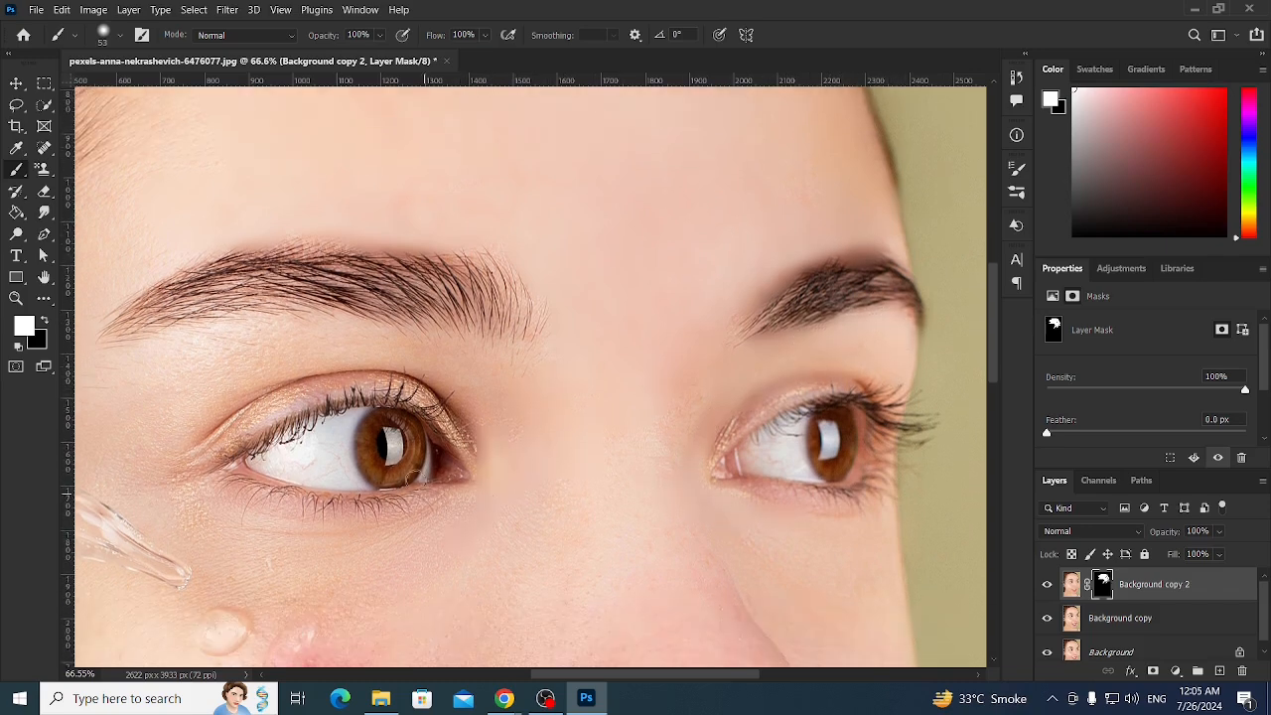
- Enlarge the brush to 168 px and paint the mask over the near temple and the skin under the near eye
{"action": "scroll", "coordinate": [220, 294], "scroll_direction": "left", "scroll_amount": 3}
{"action": "right_click", "coordinate": [304, 226], "text": "alt"}
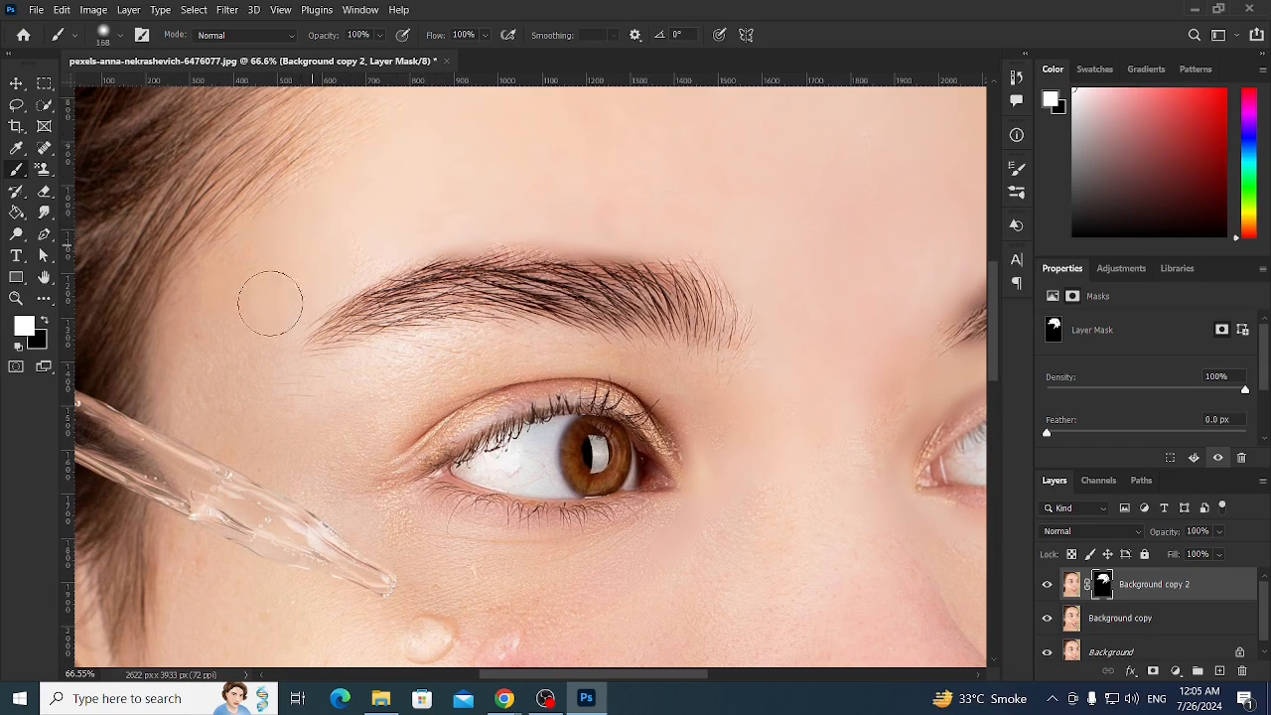
{"action": "mouse_move", "coordinate": [270, 301]}
{"action": "left_mouse_down"}
{"action": "mouse_move", "coordinate": [181, 386]}
{"action": "mouse_move", "coordinate": [320, 397]}
{"action": "mouse_move", "coordinate": [359, 512]}
{"action": "left_mouse_up"}
{"action": "scroll", "coordinate": [646, 551], "scroll_direction": "down", "scroll_amount": 2}
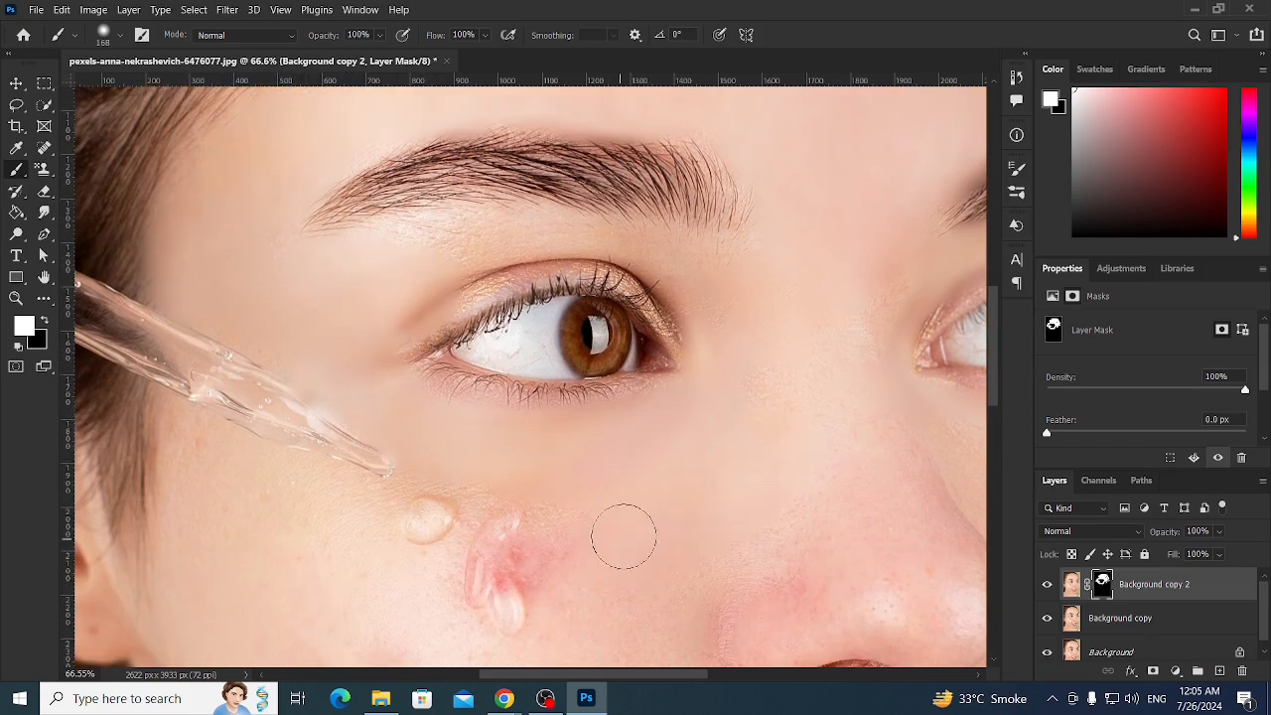
- Paint the mask over the near cheek, and use a 101 px brush for the nose, upper lip and chin
{"action": "scroll", "coordinate": [320, 526], "scroll_direction": "down", "scroll_amount": 4}
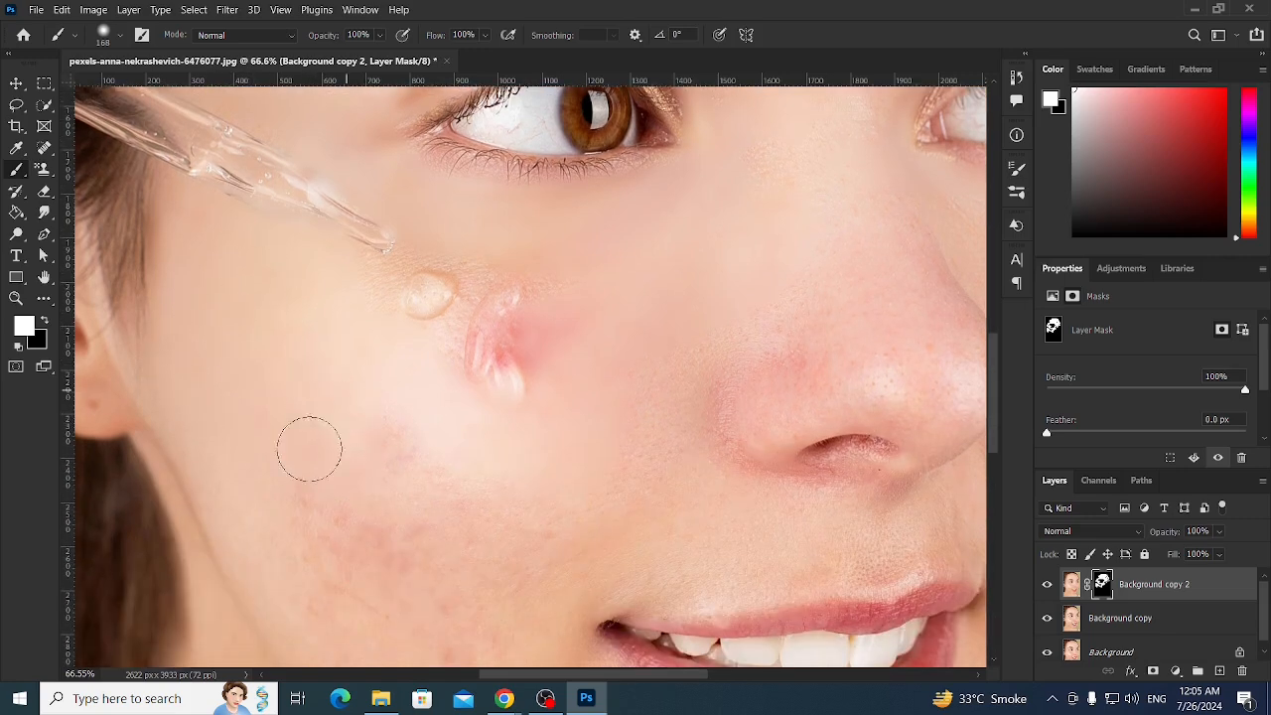
{"action": "mouse_move", "coordinate": [309, 449]}
{"action": "left_mouse_down"}
{"action": "mouse_move", "coordinate": [444, 370]}
{"action": "mouse_move", "coordinate": [371, 436]}
{"action": "mouse_move", "coordinate": [232, 422]}
{"action": "mouse_move", "coordinate": [239, 487]}
{"action": "mouse_move", "coordinate": [332, 565]}
{"action": "mouse_move", "coordinate": [341, 554]}
{"action": "mouse_move", "coordinate": [398, 570]}
{"action": "left_mouse_up"}
{"action": "left_click_drag", "start_coordinate": [826, 286], "coordinate": [806, 284]}
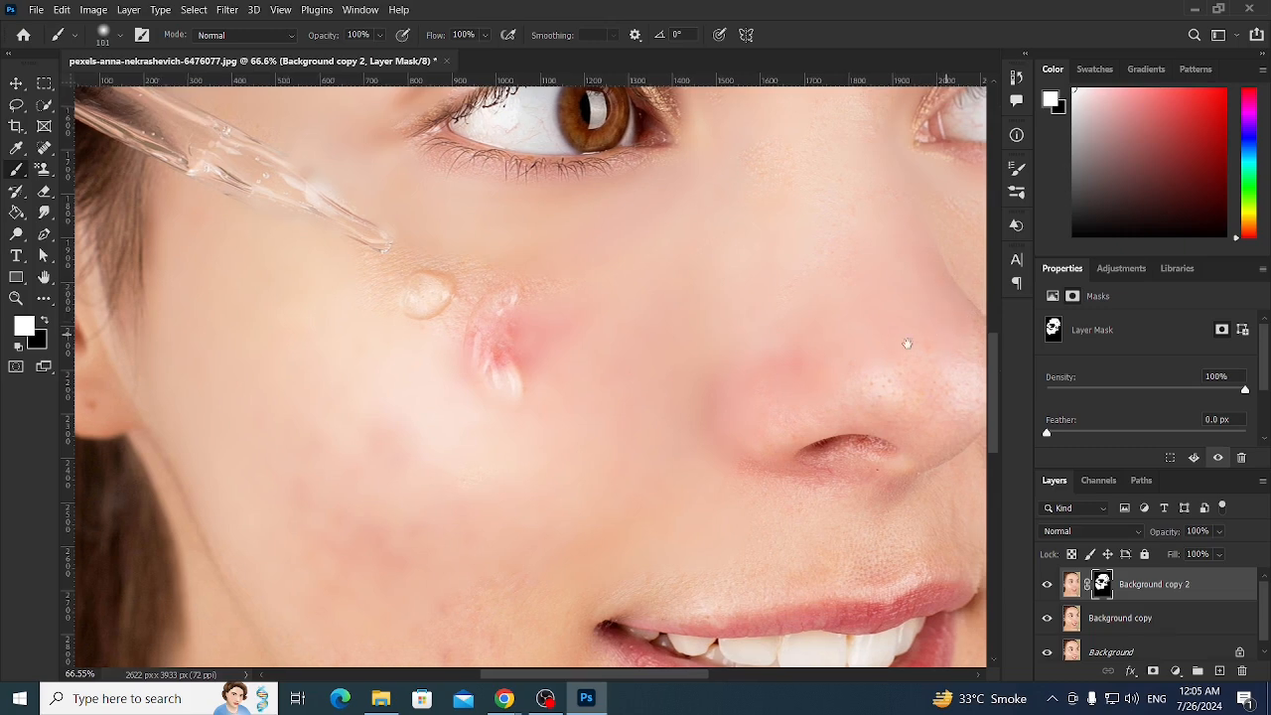
{"action": "left_click_drag", "start_coordinate": [948, 331], "coordinate": [802, 354]}
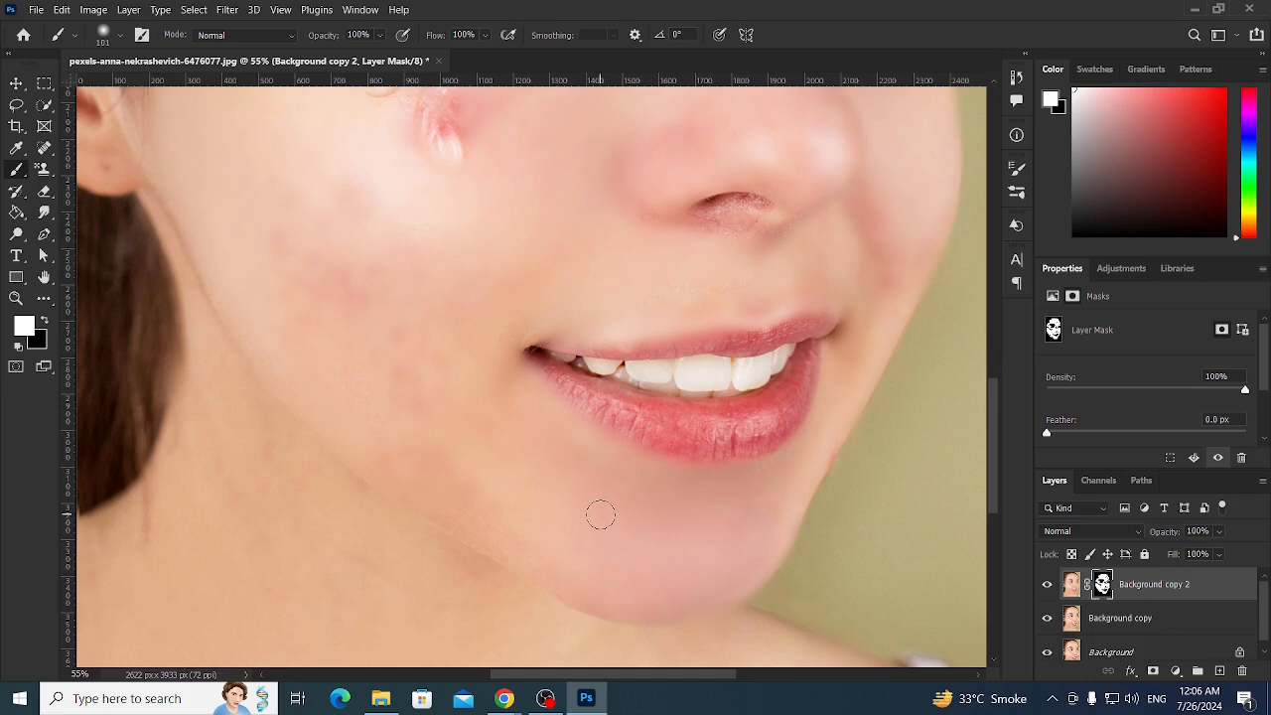
- Soften the brush, set its flow to 79%, and paint the Background copy 2 mask over the lower cheek, jaw and neck
{"action": "left_click", "coordinate": [120, 41]}
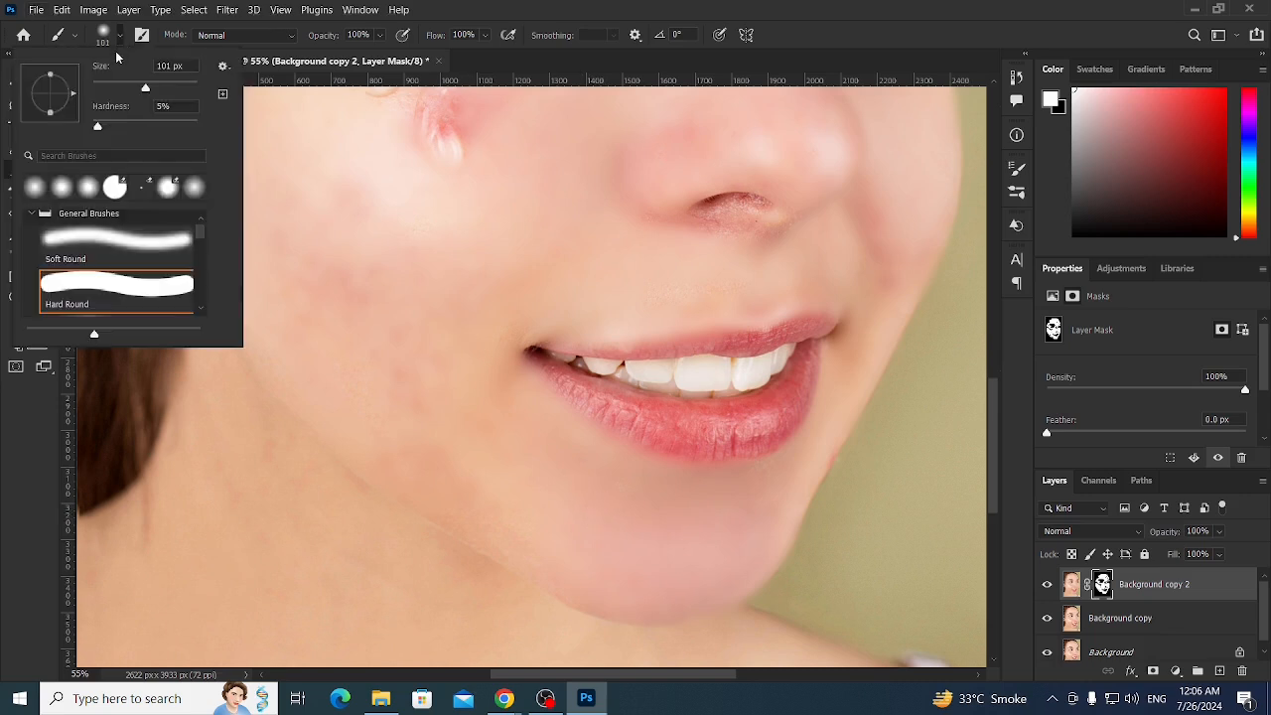
{"action": "left_click", "coordinate": [93, 129]}
{"action": "left_click_drag", "start_coordinate": [443, 35], "coordinate": [441, 37]}
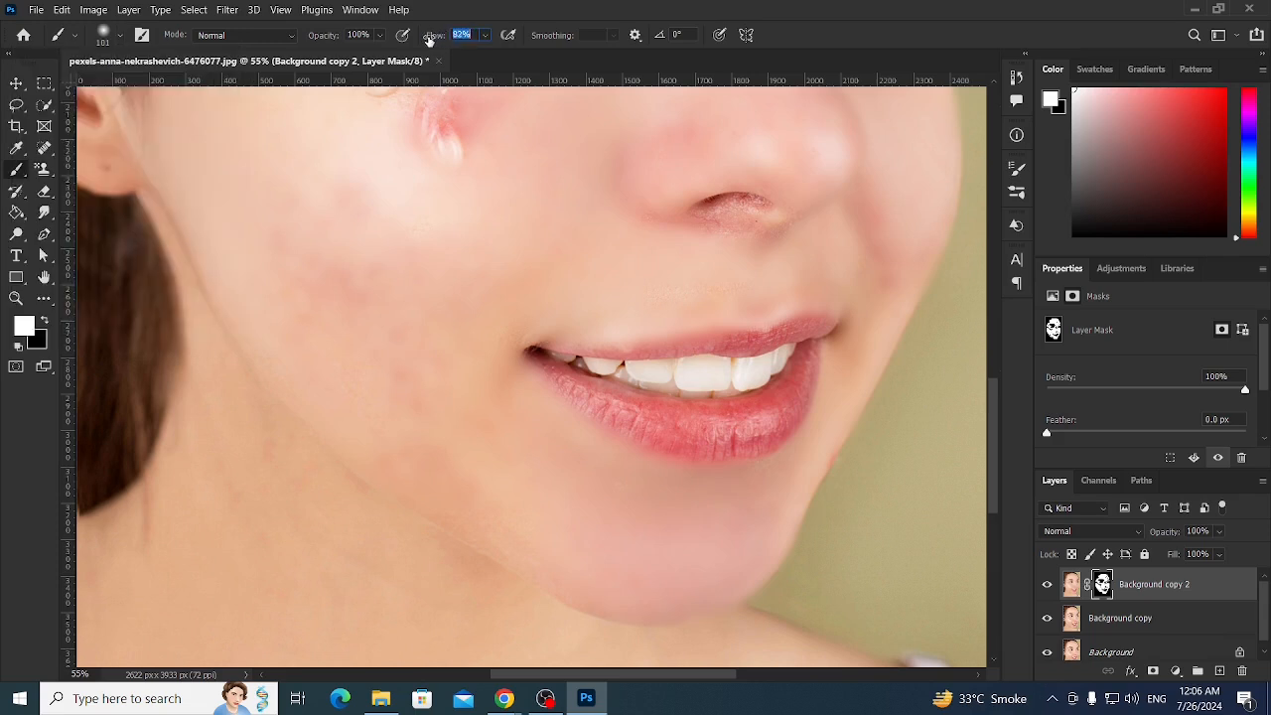
{"action": "scroll", "coordinate": [487, 393], "scroll_direction": "down", "scroll_amount": 1}
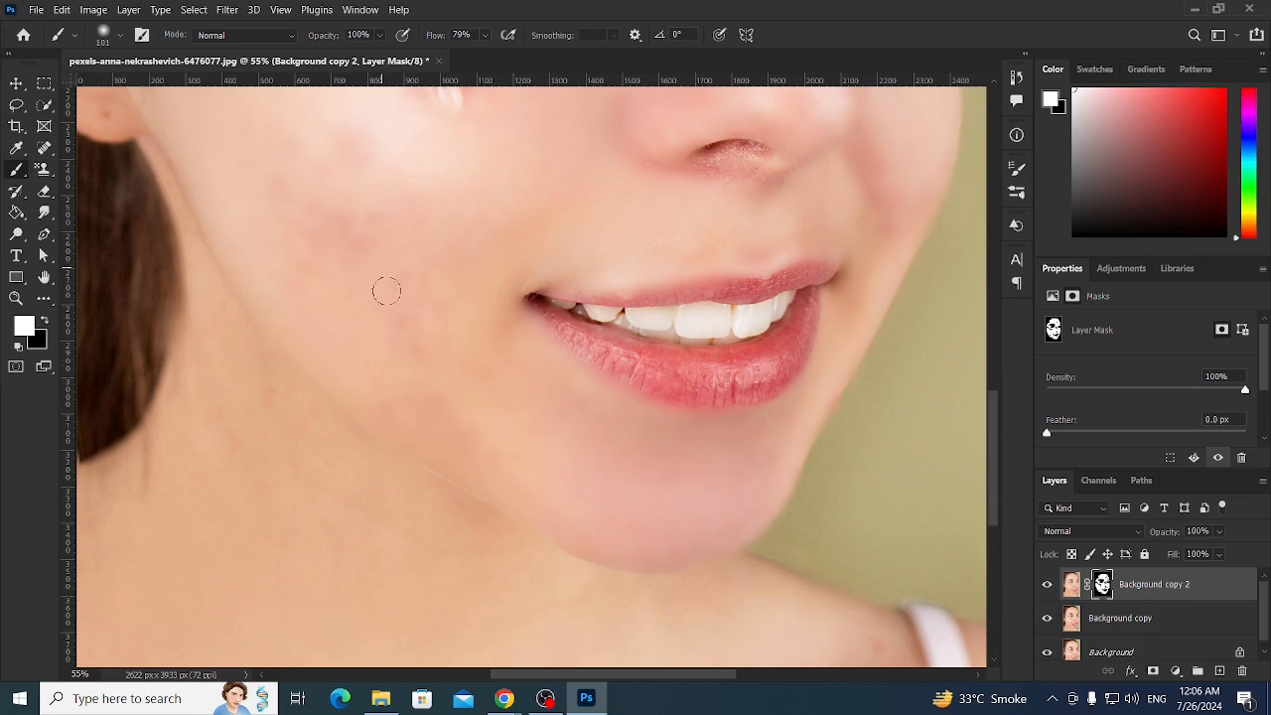
{"action": "scroll", "coordinate": [363, 232], "scroll_direction": "down", "scroll_amount": 1}
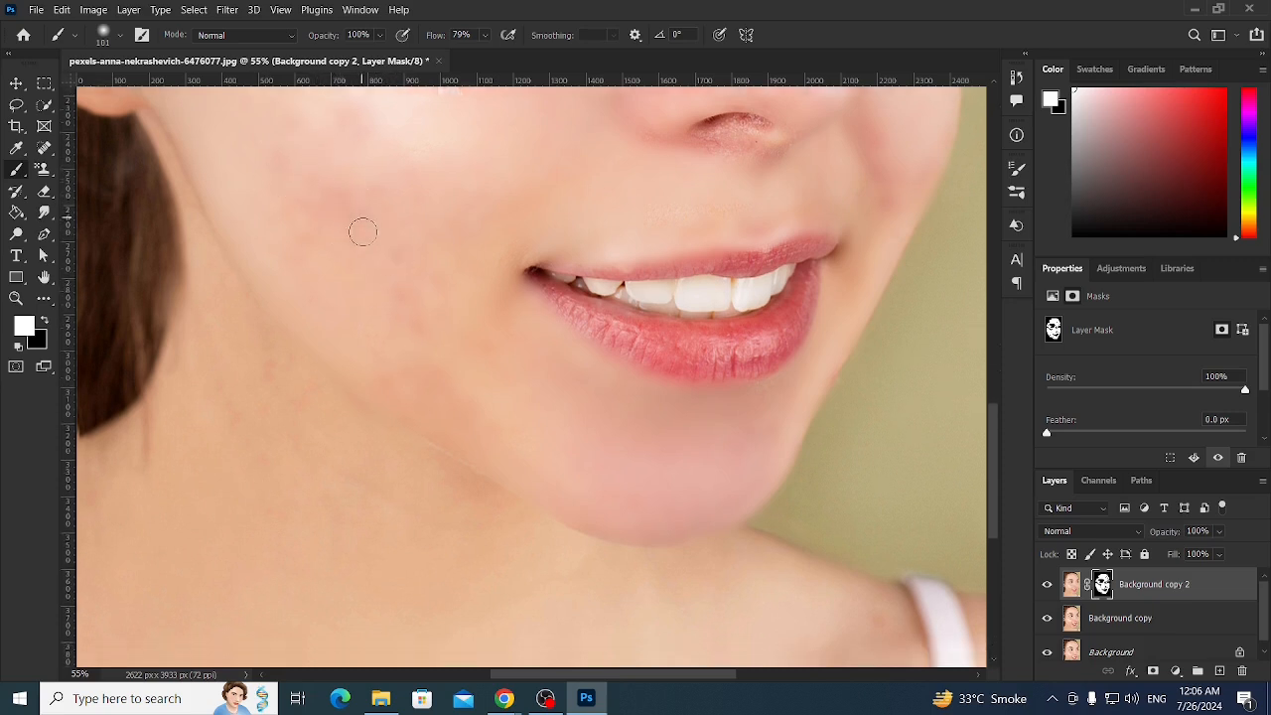
{"action": "scroll", "coordinate": [363, 238], "scroll_direction": "down", "scroll_amount": 4}
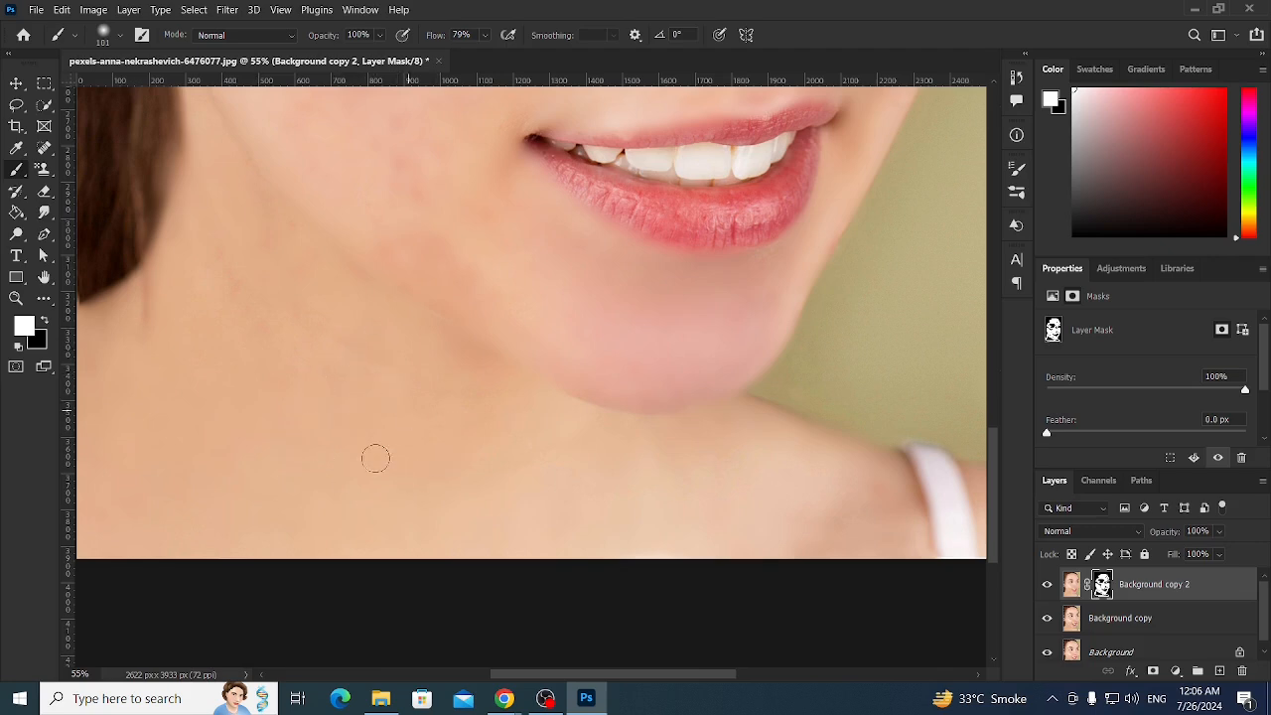
{"action": "scroll", "coordinate": [329, 487], "scroll_direction": "down", "scroll_amount": 2}
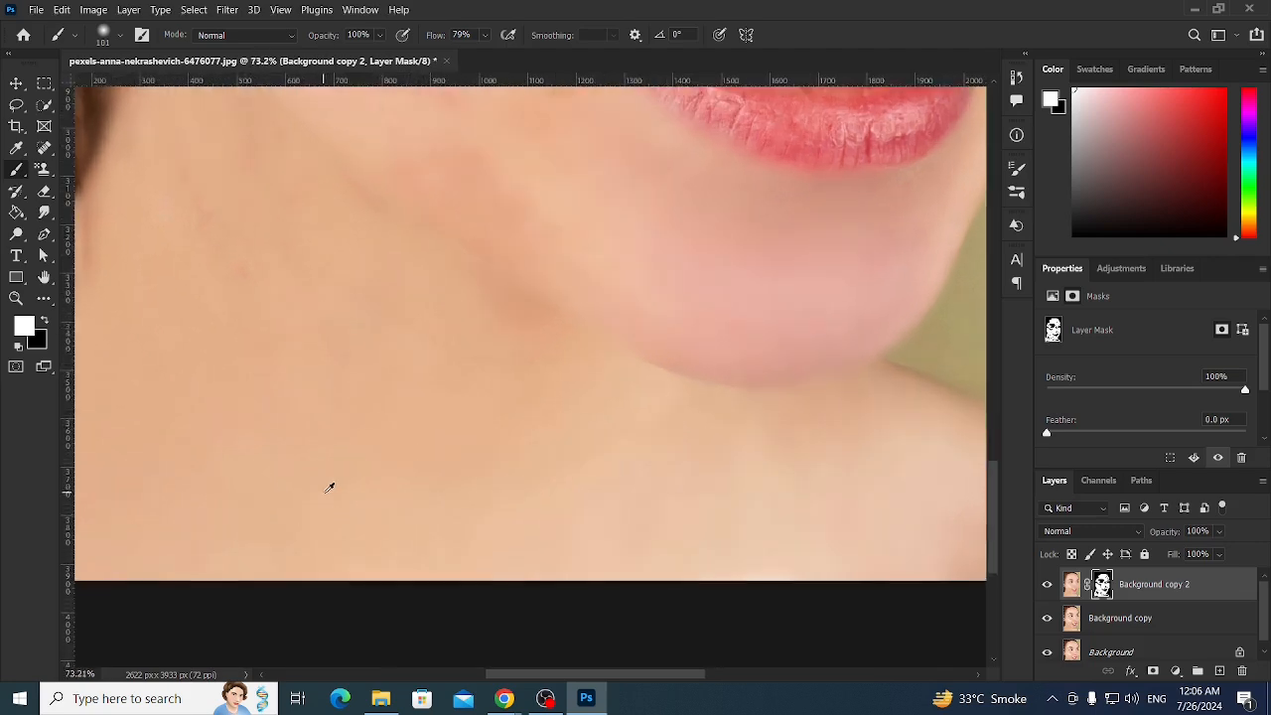
- Reduce the brush to 27 px and paint the mask on the skin just below the dropper tip
{"action": "scroll", "coordinate": [328, 486], "scroll_direction": "down", "scroll_amount": 3}
{"action": "scroll", "coordinate": [403, 355], "scroll_direction": "up", "scroll_amount": 5}
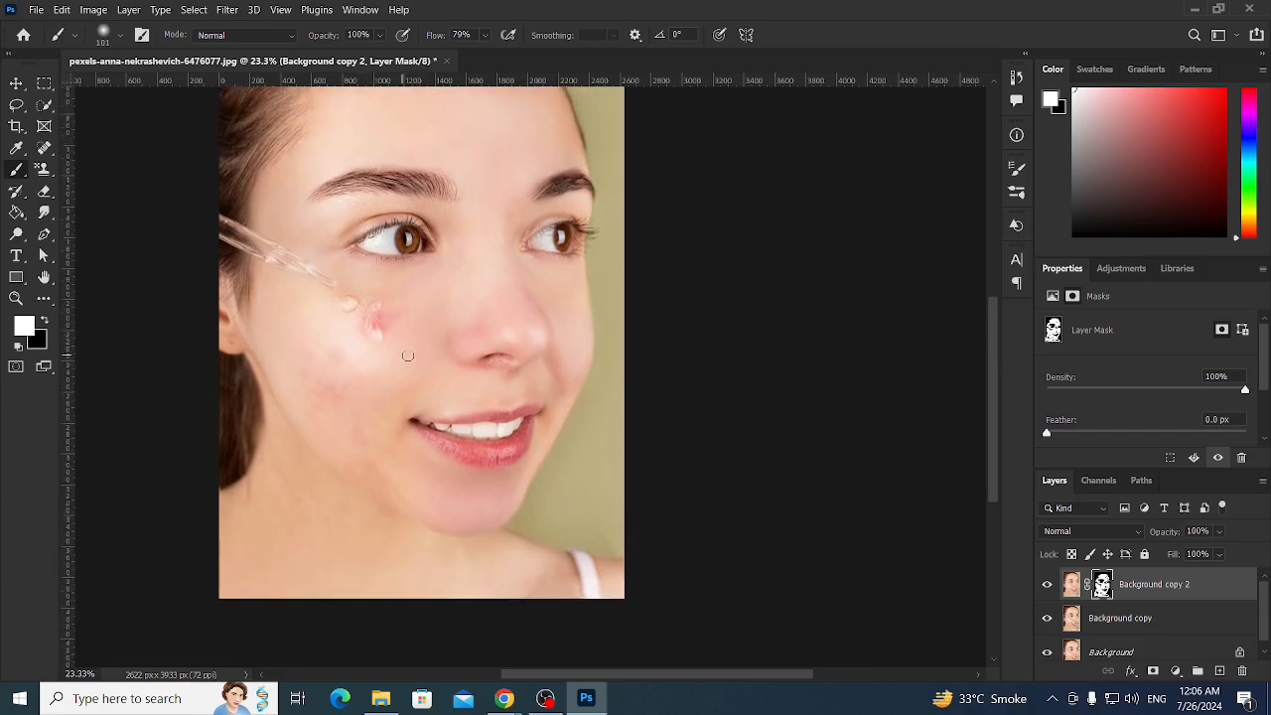
{"action": "scroll", "coordinate": [414, 330], "scroll_direction": "down", "scroll_amount": 1}
{"action": "scroll", "coordinate": [415, 328], "scroll_direction": "up", "scroll_amount": 4}
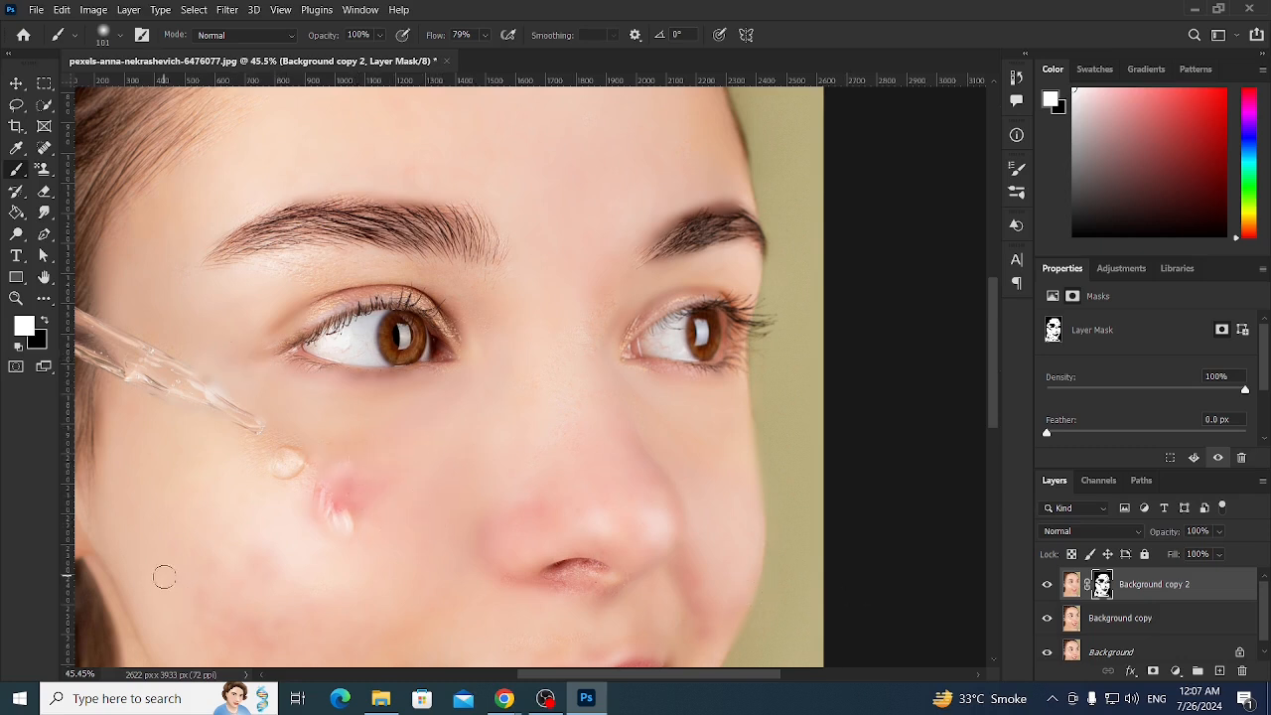
{"action": "right_click", "coordinate": [256, 448], "text": "alt"}
{"action": "left_click_drag", "start_coordinate": [256, 449], "coordinate": [261, 449]}
- Compare the retouched portrait with the original by toggling the visibility of Background copy 2 and Background copy
{"action": "scroll", "coordinate": [230, 448], "scroll_direction": "down", "scroll_amount": 3}
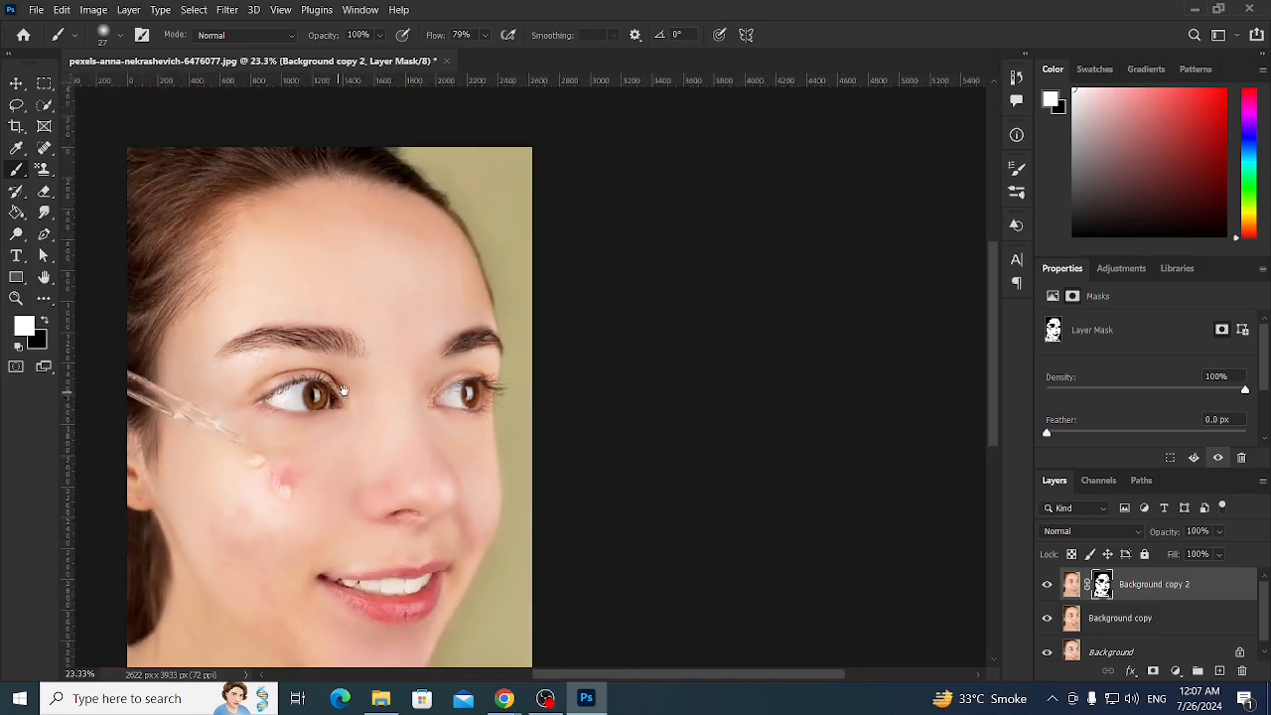
{"action": "scroll", "coordinate": [342, 390], "scroll_direction": "up", "scroll_amount": 4}
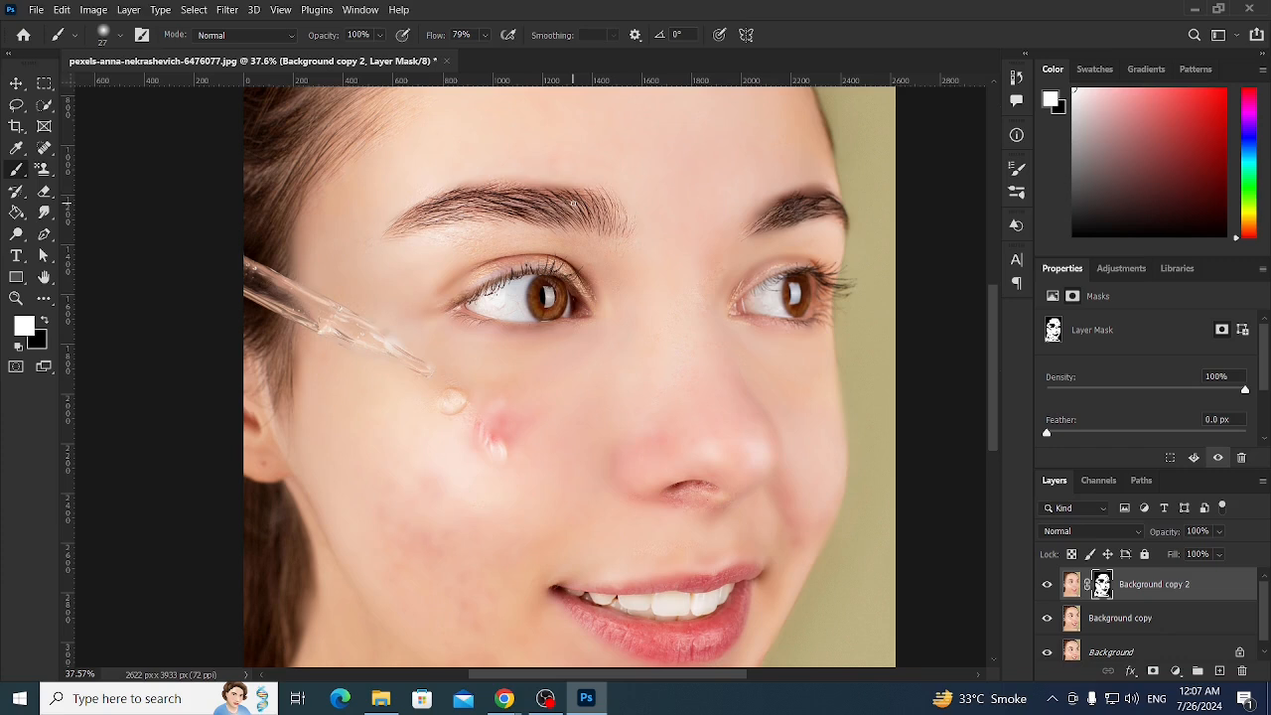
{"action": "left_click", "coordinate": [1049, 587]}
{"action": "left_click", "coordinate": [1048, 587]}
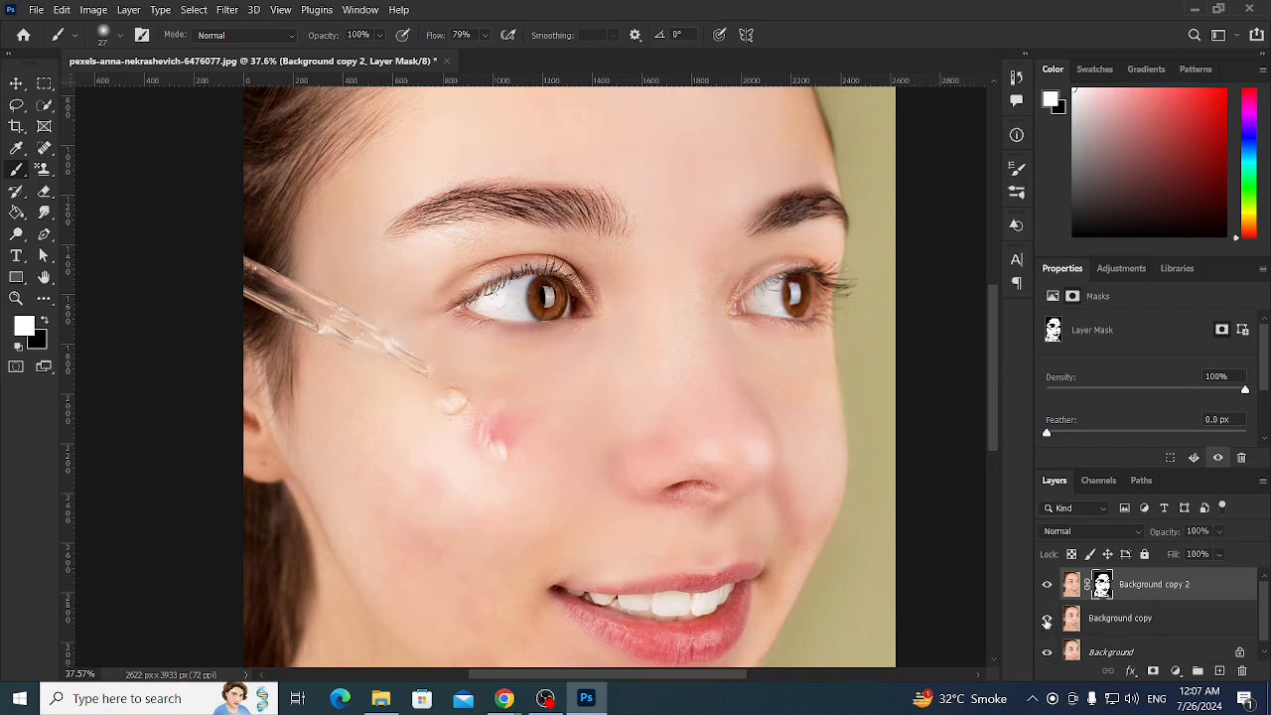
{"action": "left_click", "coordinate": [1046, 622]}
{"action": "left_click", "coordinate": [1049, 587]}
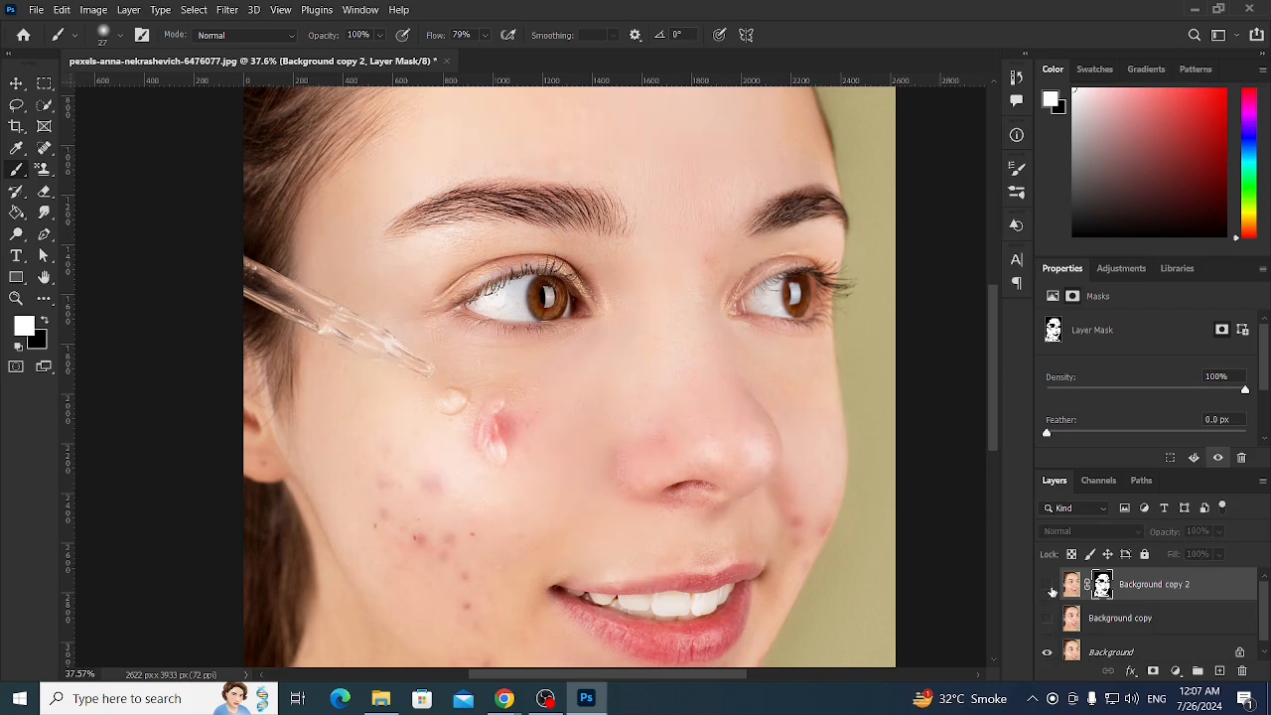
{"action": "left_click", "coordinate": [1049, 586]}
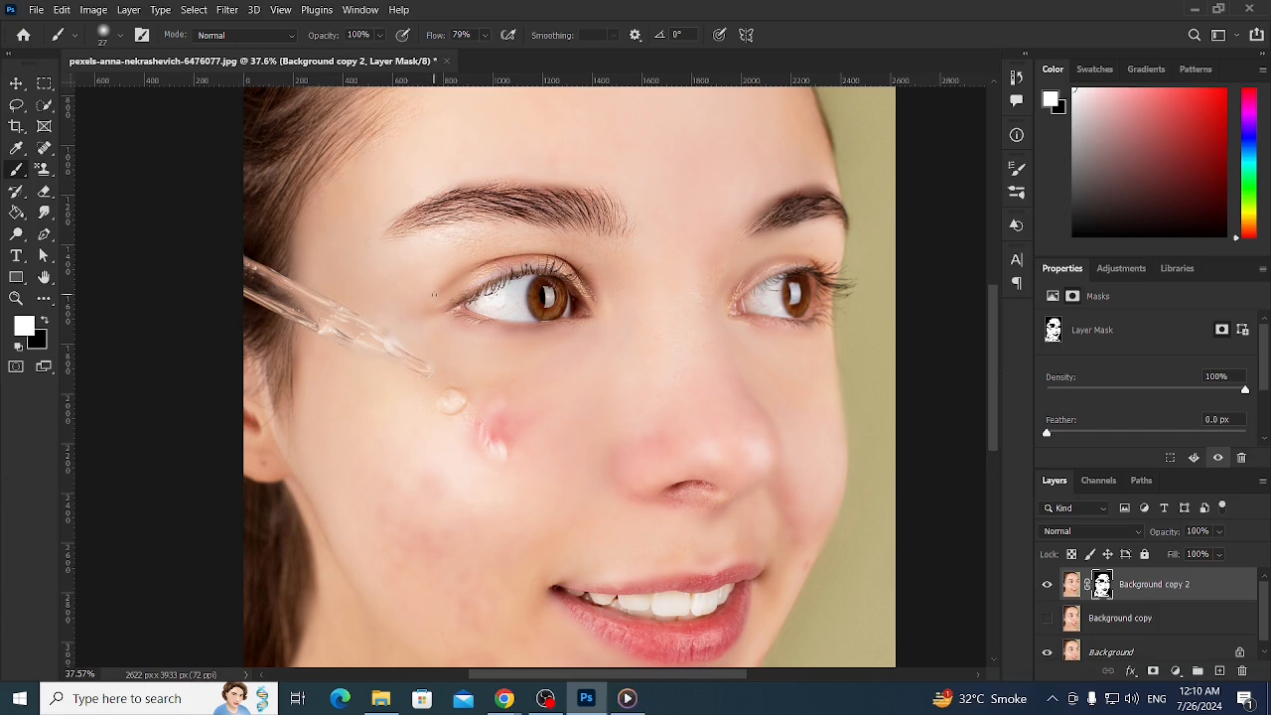
- Start saving a copy of the retouched image, with the Desktop as the destination folder
{"action": "left_click", "coordinate": [37, 10]}
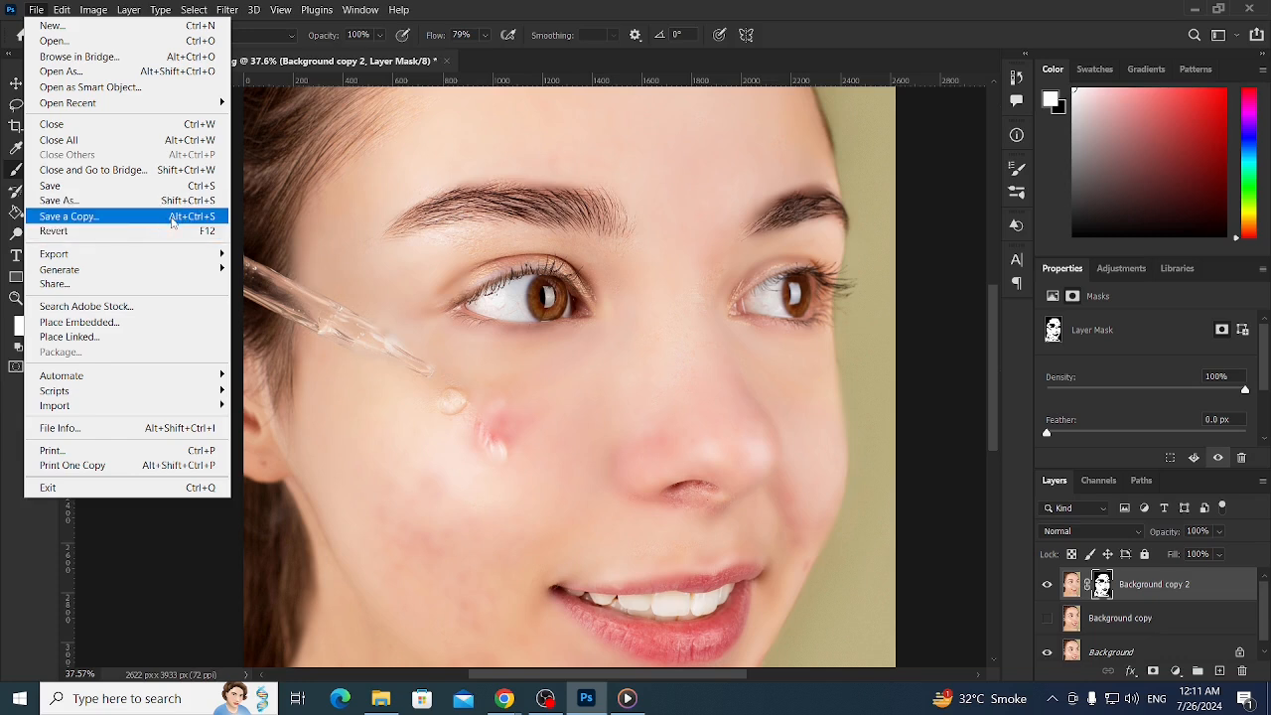
{"action": "left_click", "coordinate": [173, 221]}
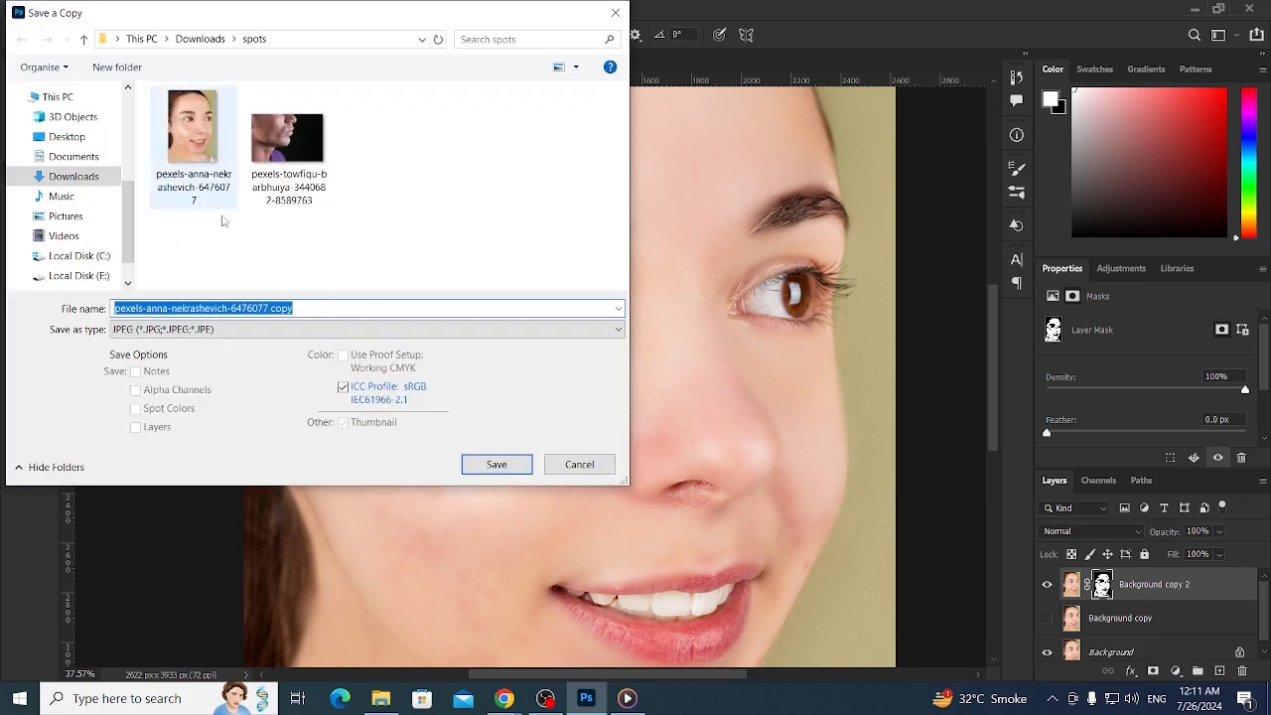
{"action": "left_click", "coordinate": [324, 308]}
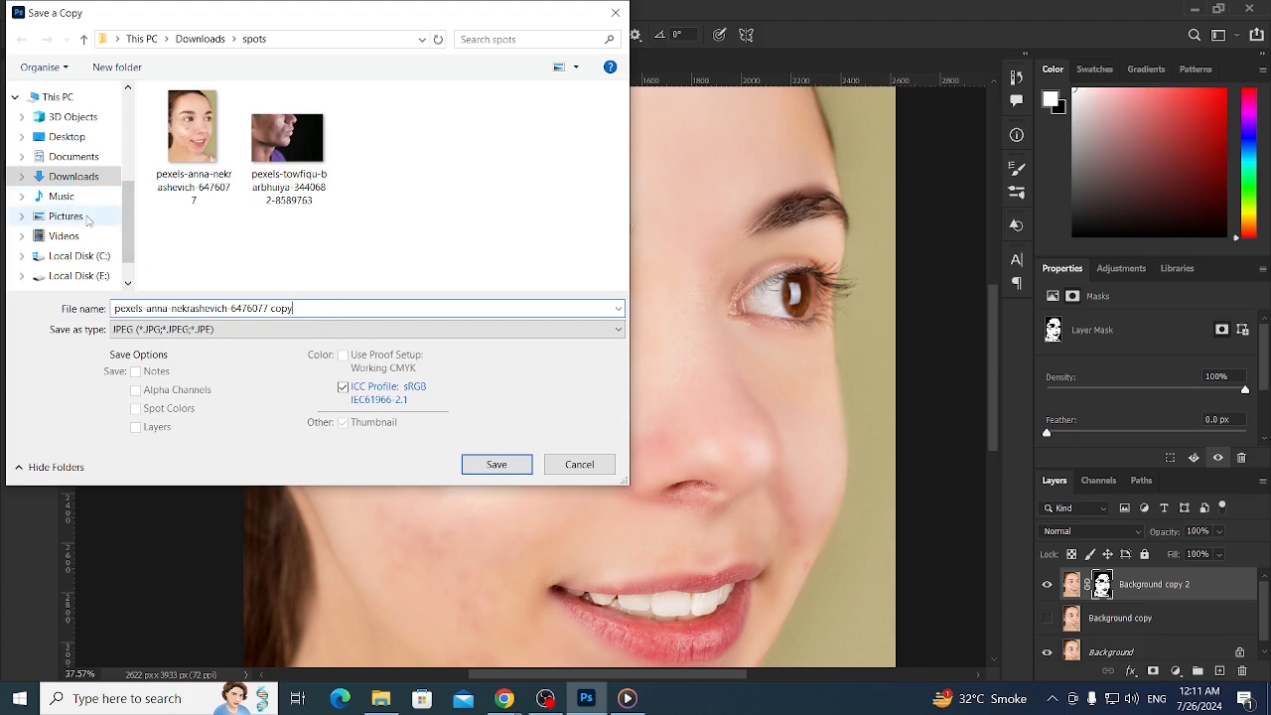
{"action": "scroll", "coordinate": [86, 149], "scroll_direction": "up", "scroll_amount": 1}
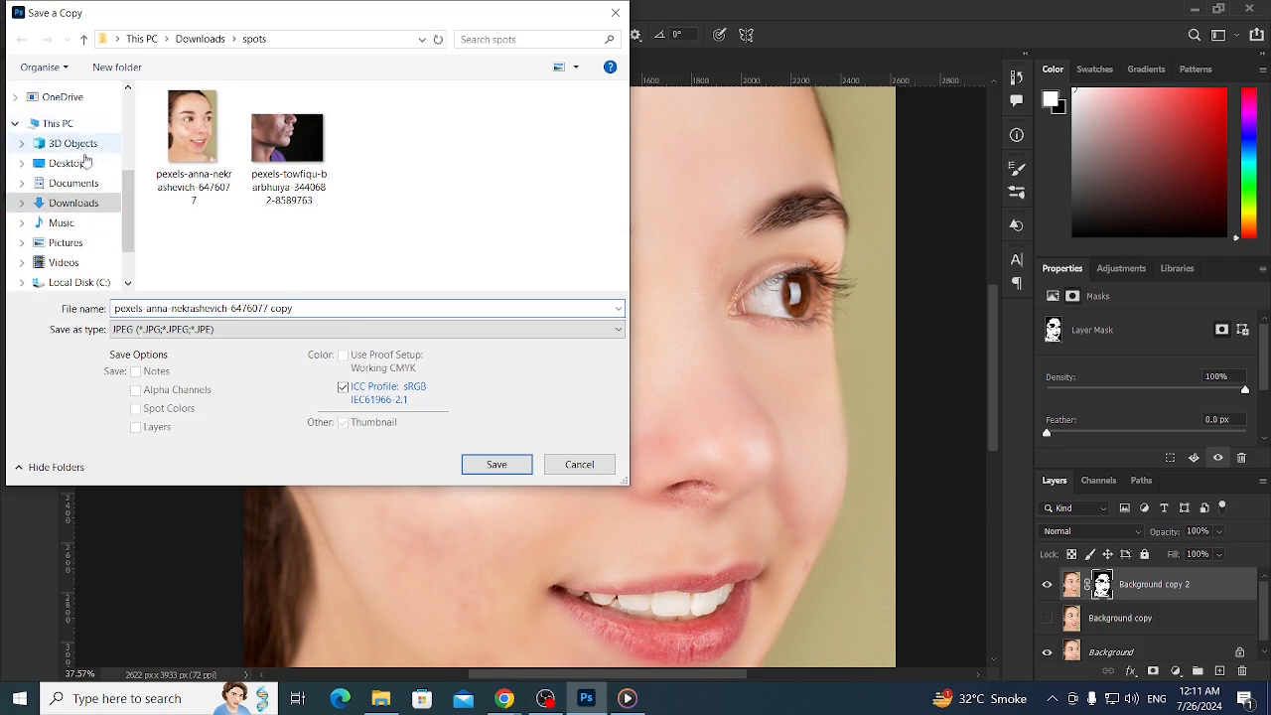
{"action": "left_click", "coordinate": [85, 164]}
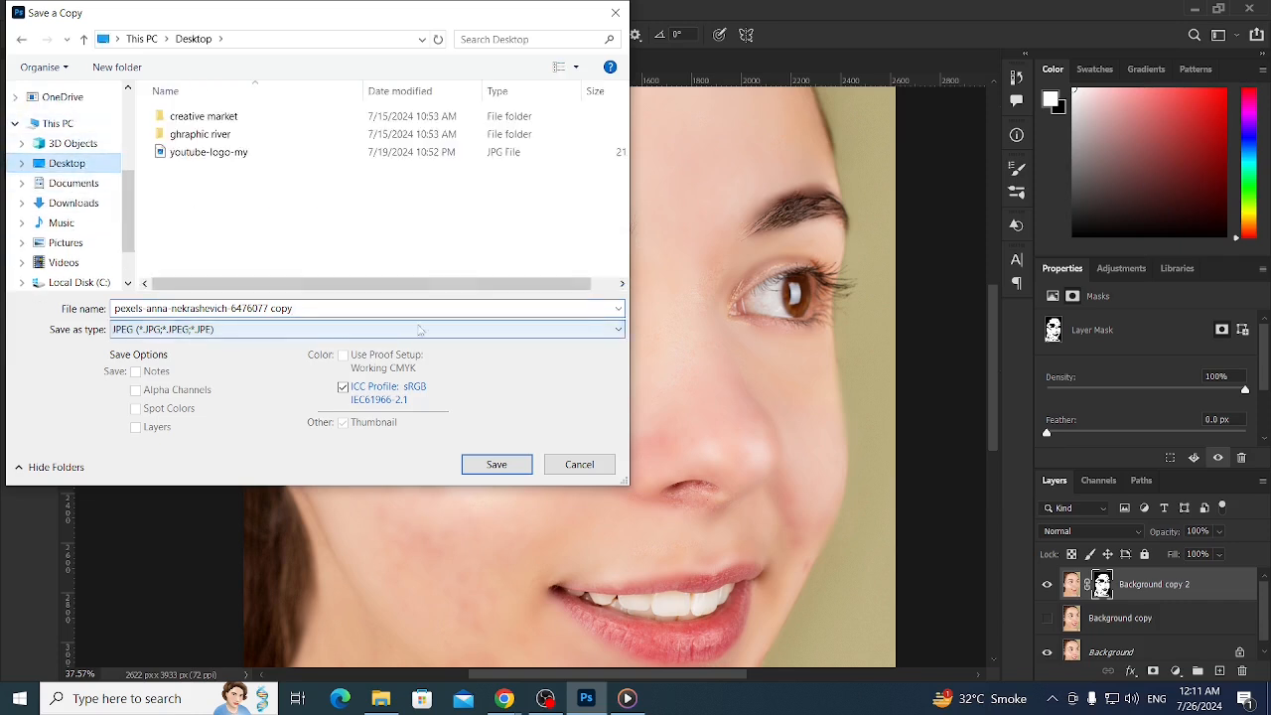
- Use JPEG as the file type and save the copy at quality 8 (High) in Progressive format
{"action": "left_click", "coordinate": [285, 333]}
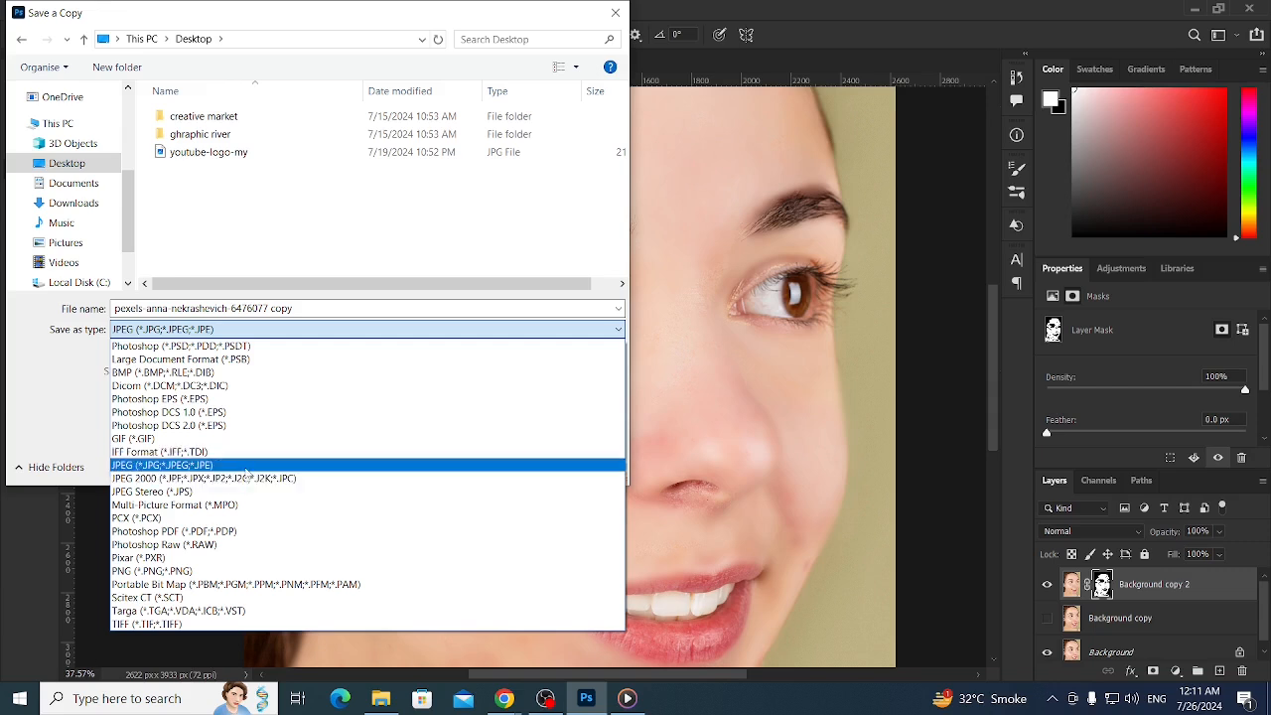
{"action": "left_click", "coordinate": [247, 467]}
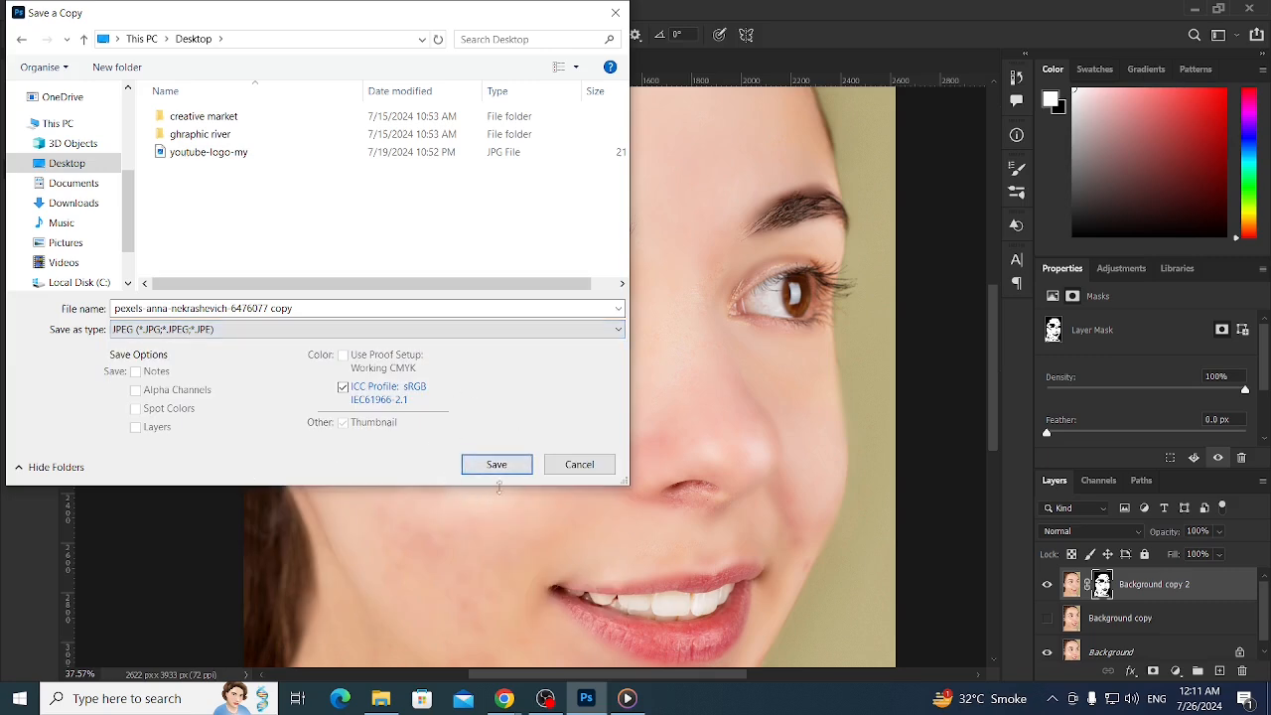
{"action": "left_click", "coordinate": [509, 474]}
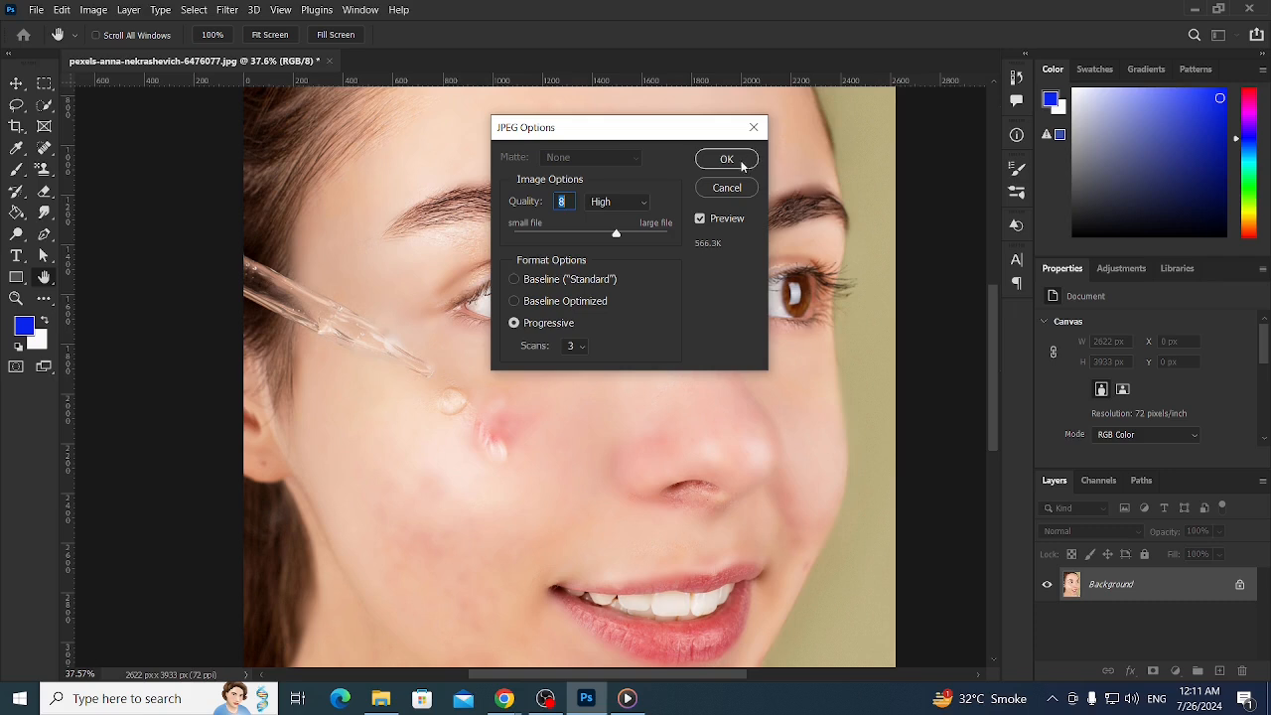
{"action": "left_click", "coordinate": [743, 166]}
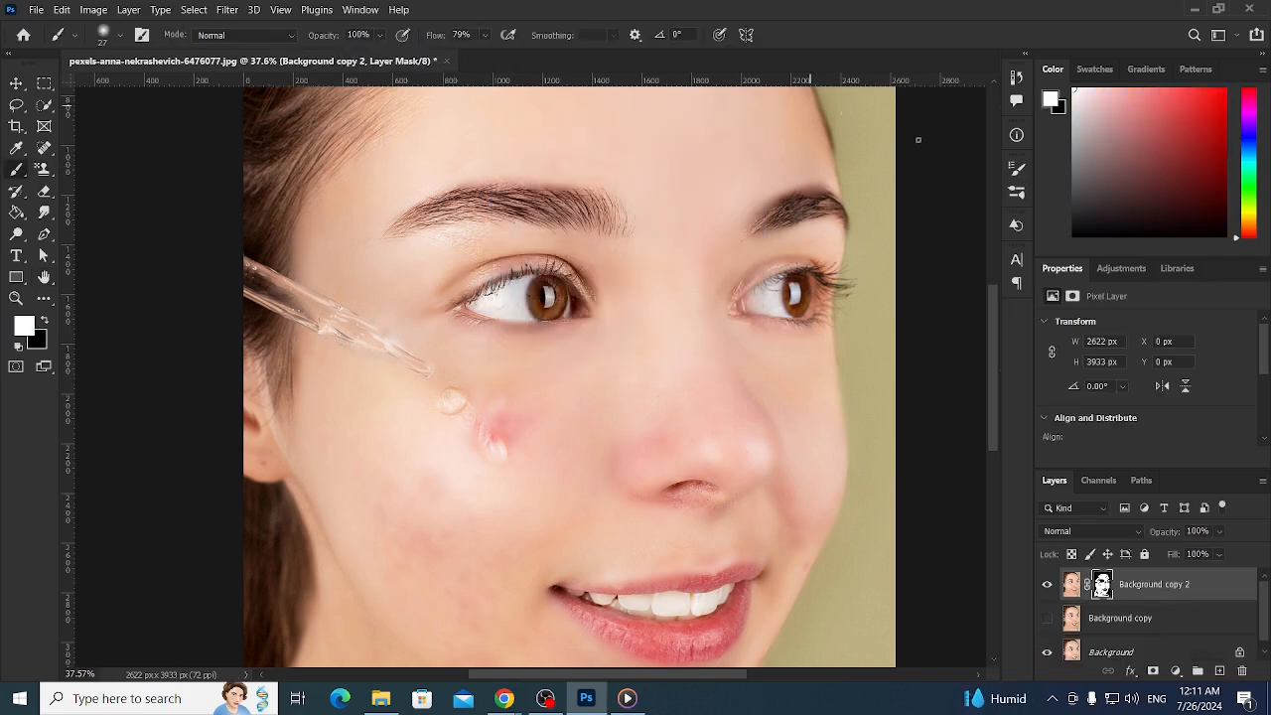